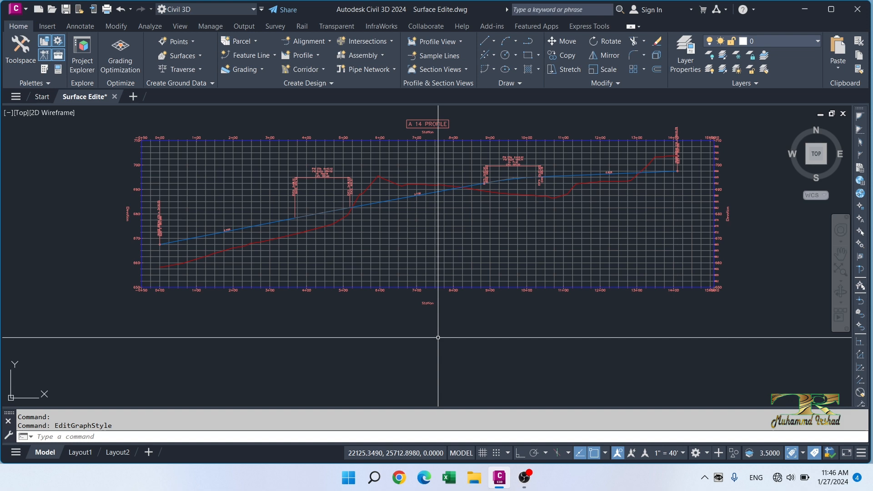
- Set the object style of the A 14 profile view to Full Grid in its properties
click(262, 213)
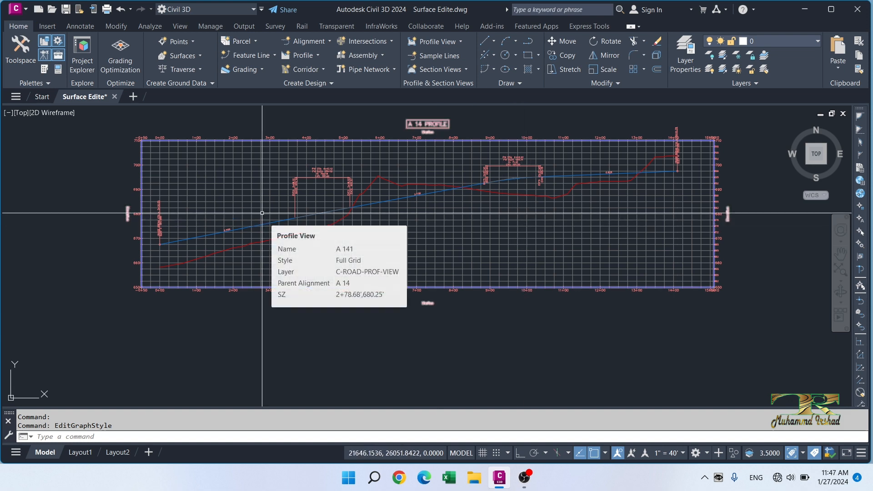
key(Escape)
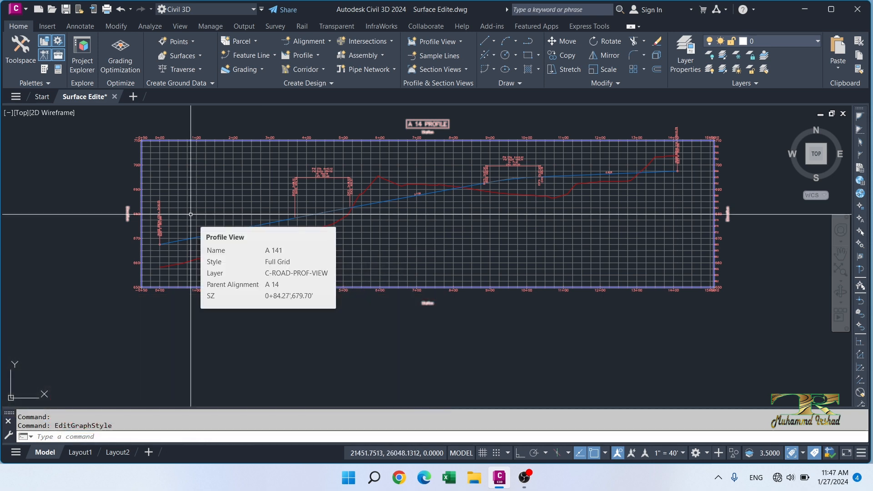
click(193, 212)
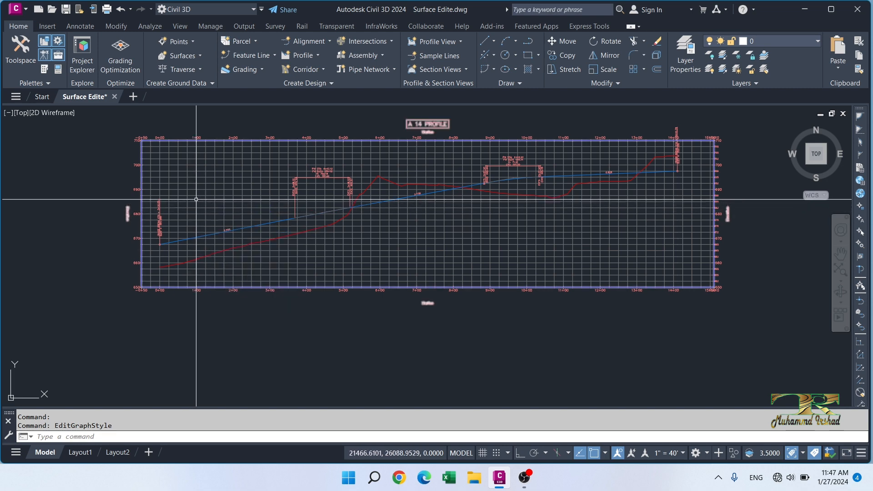
right_click(182, 197)
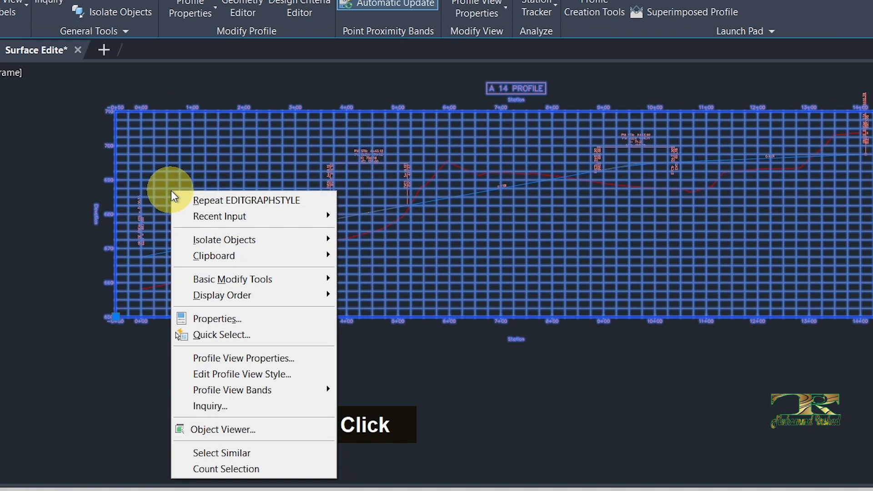
click(240, 361)
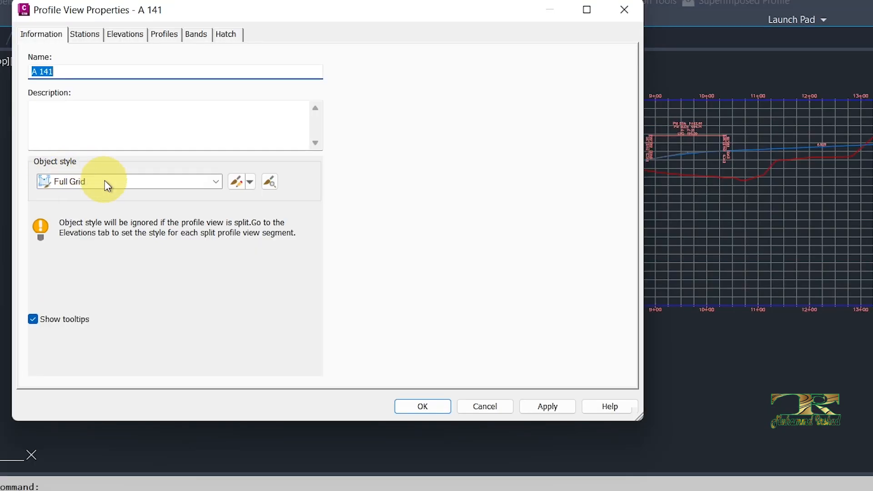
click(99, 198)
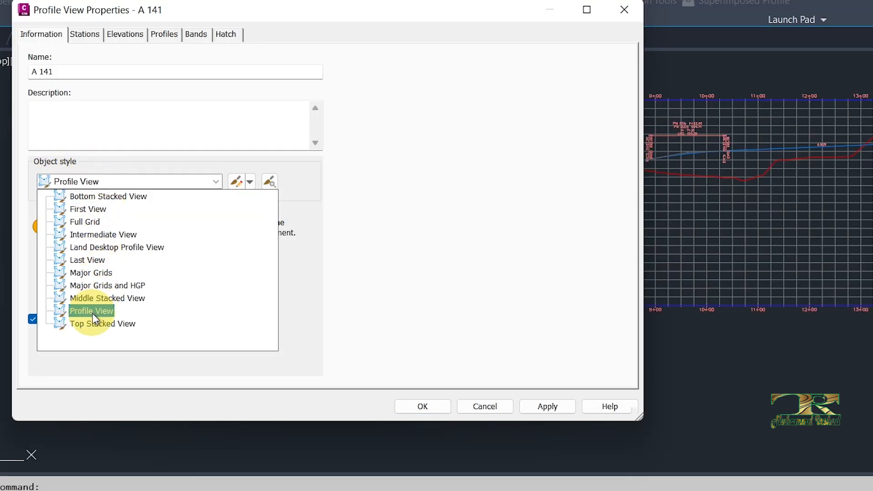
click(79, 222)
click(543, 406)
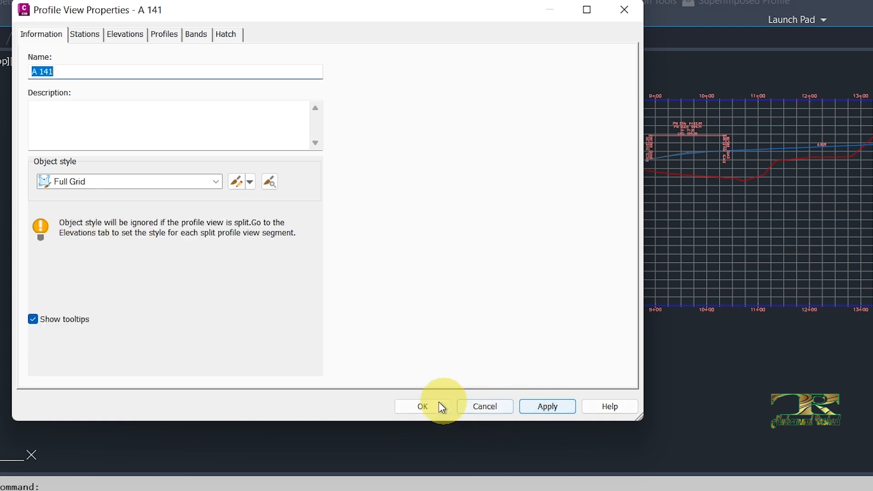
click(414, 406)
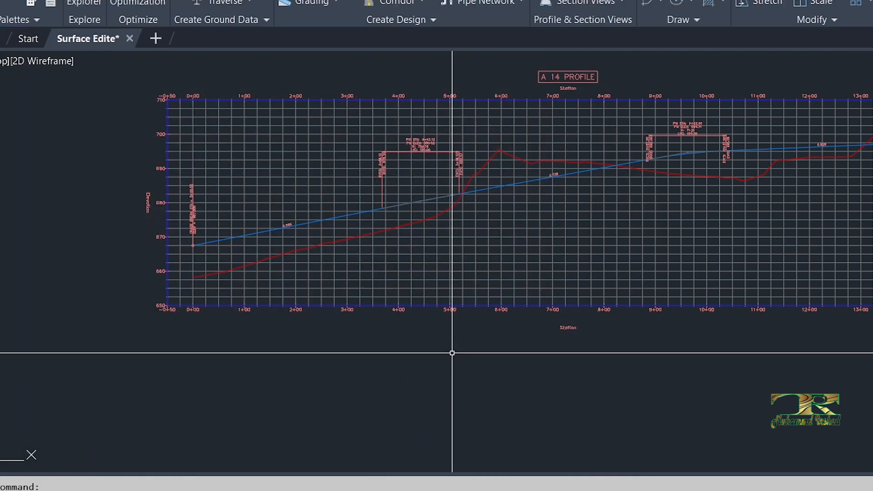
- Open the profile view's Full Grid style for editing and bring up its graph settings
middle_drag(307, 197, 326, 220)
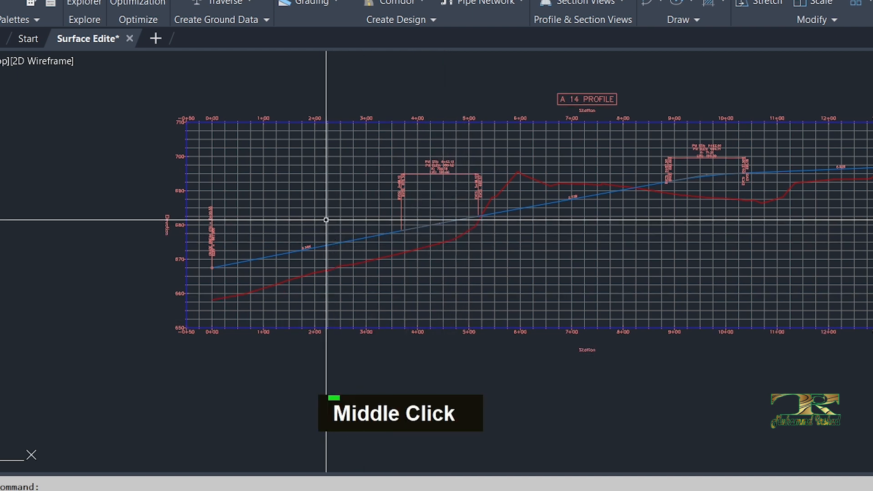
key(Escape)
click(298, 189)
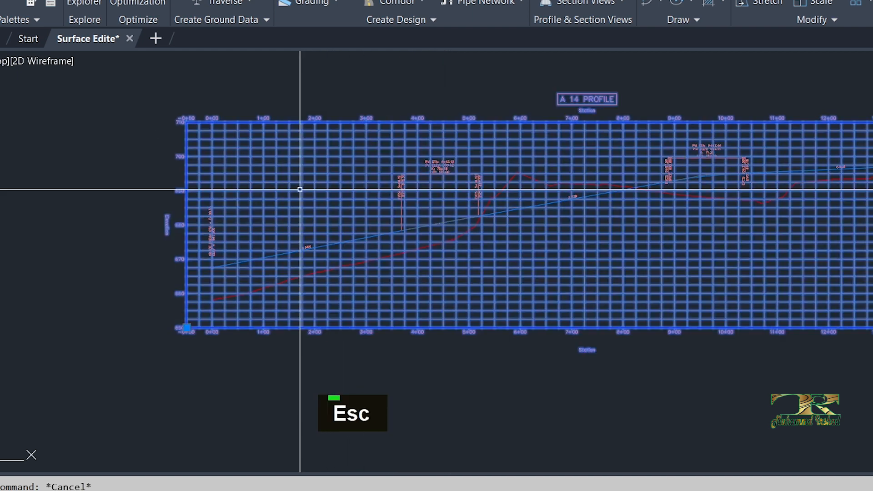
right_click(289, 196)
click(334, 378)
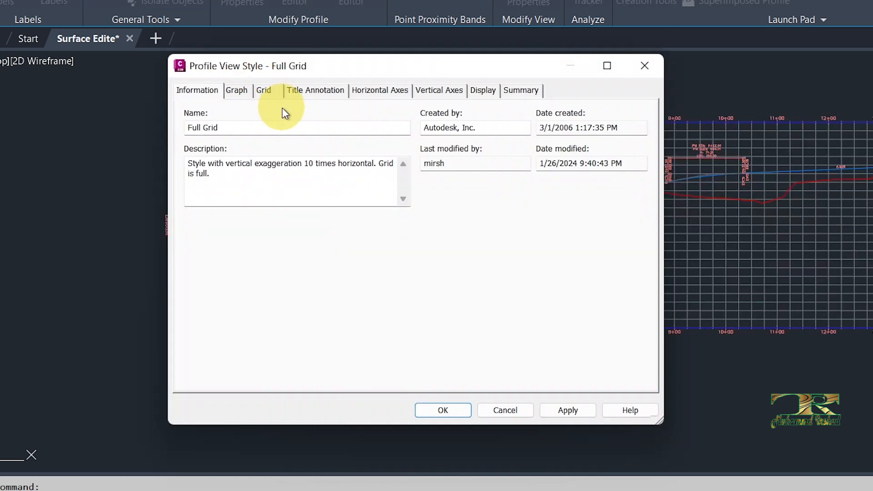
drag(236, 76, 335, 97)
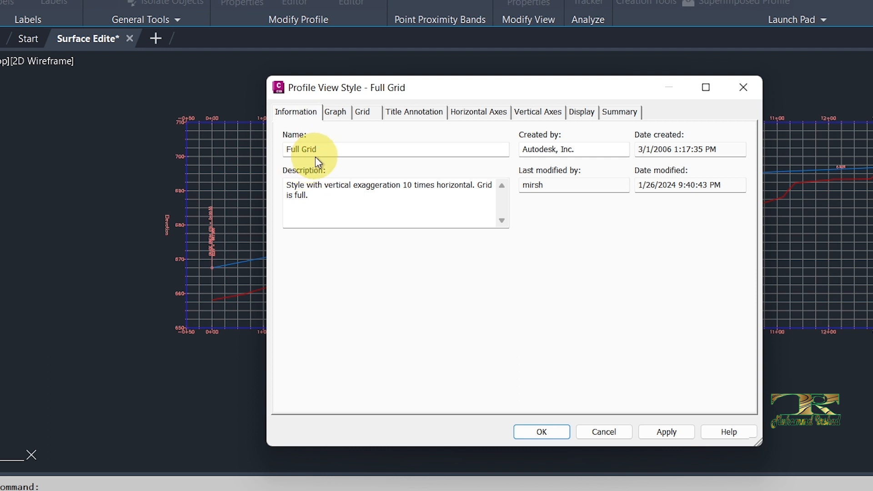
mouse_move(348, 91)
mouse_down()
mouse_move(343, 104)
mouse_move(522, 95)
mouse_up()
click(331, 127)
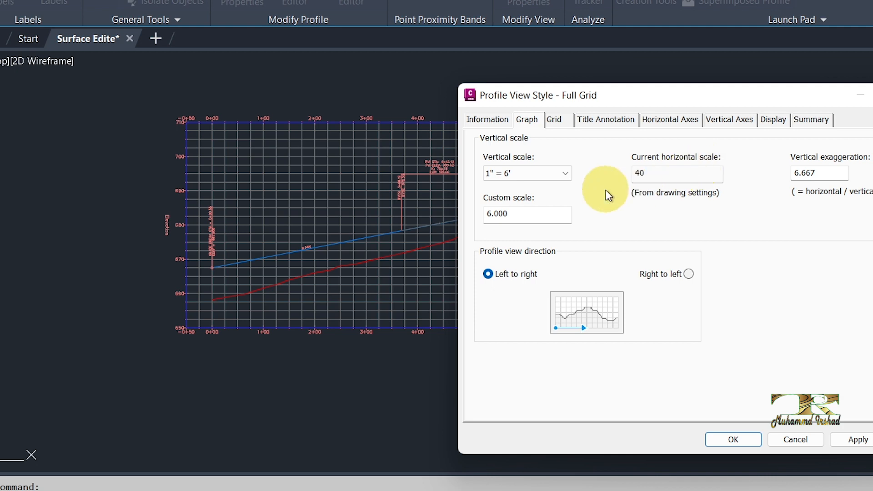
drag(654, 173, 624, 173)
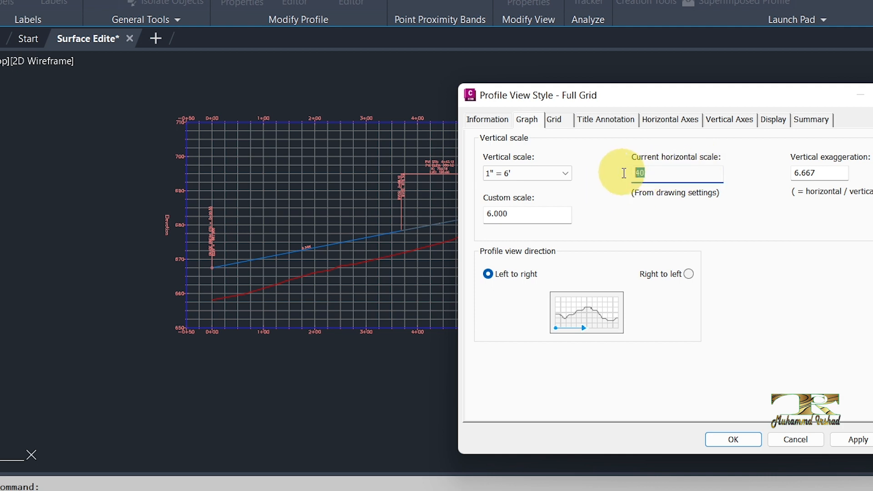
click(650, 173)
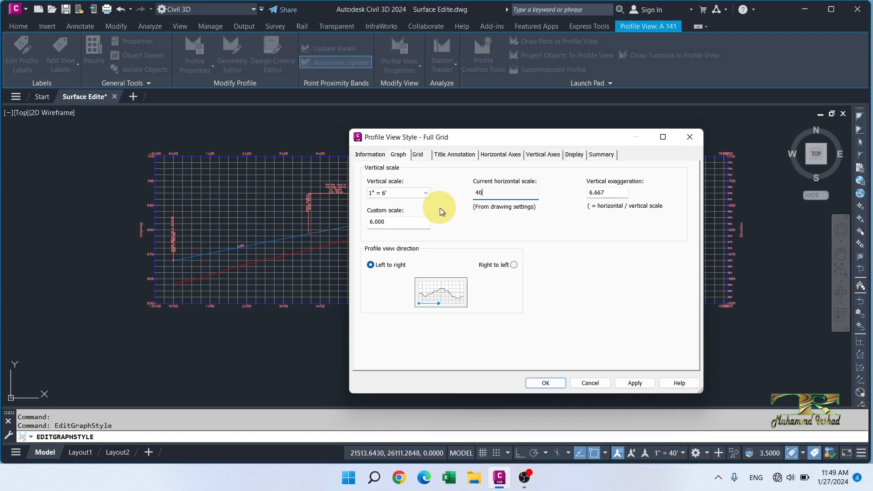
- Apply a vertical scale of 1" = 3' to the profile view style
click(420, 193)
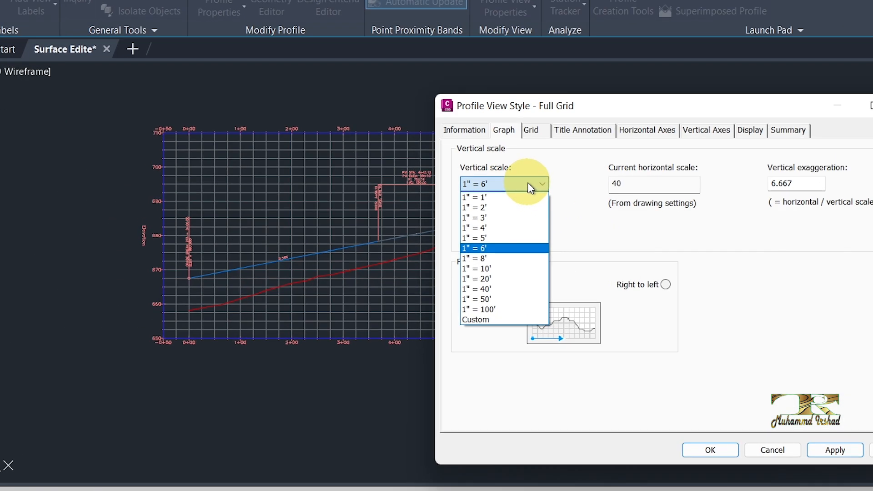
click(481, 219)
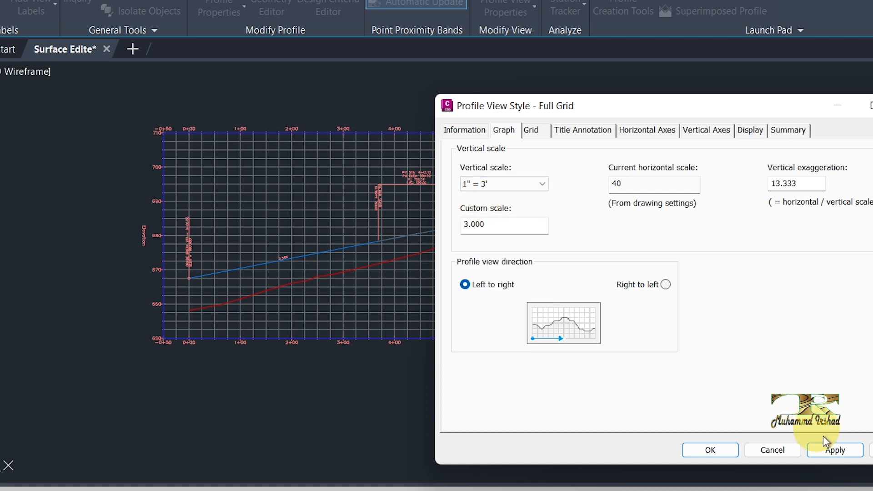
click(828, 452)
mouse_move(749, 108)
mouse_down()
mouse_move(872, 115)
mouse_move(622, 96)
mouse_up()
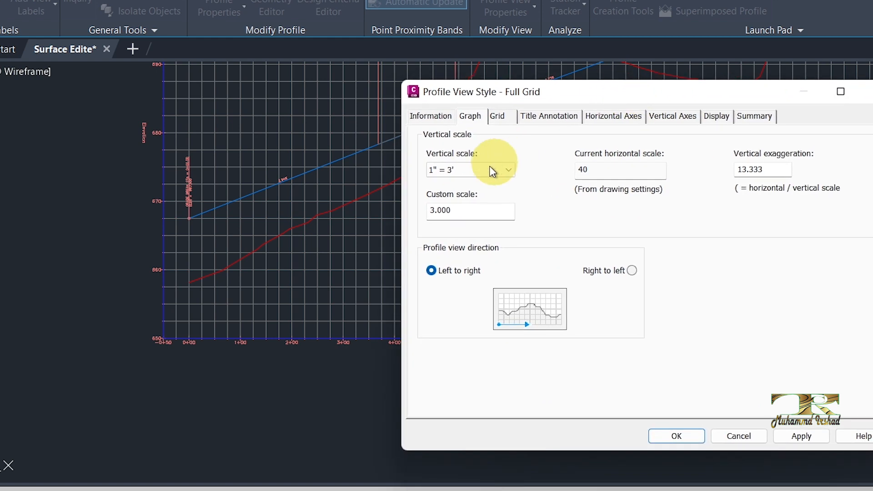
- Change the profile view style's vertical scale to 1" = 10' and apply it
click(493, 170)
click(466, 243)
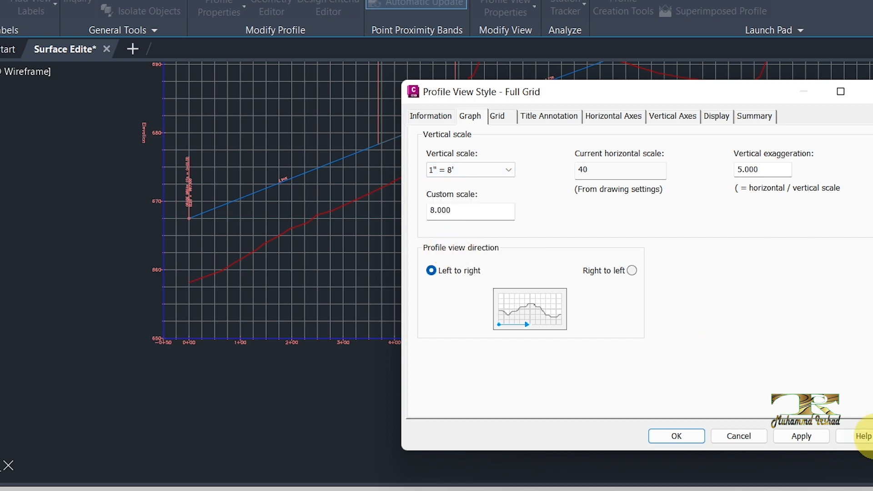
click(493, 171)
click(449, 254)
click(791, 435)
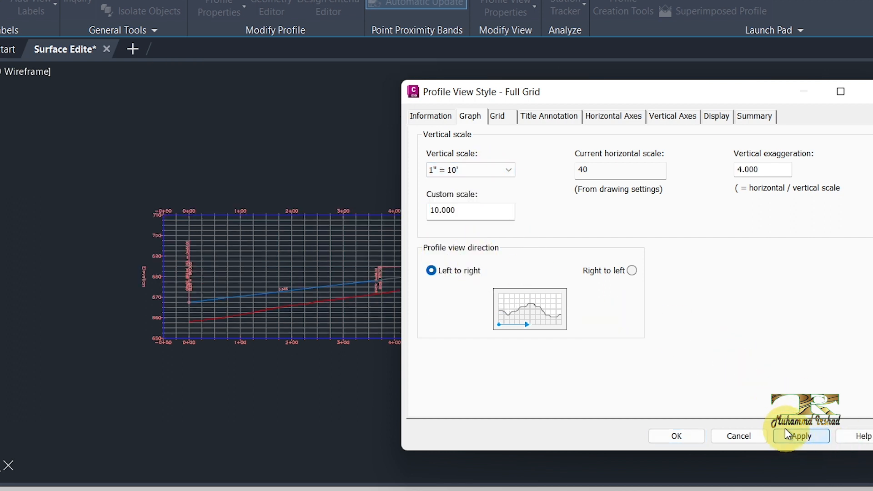
- Set the vertical scale back to 1" = 6' and apply it to the profile view
click(498, 171)
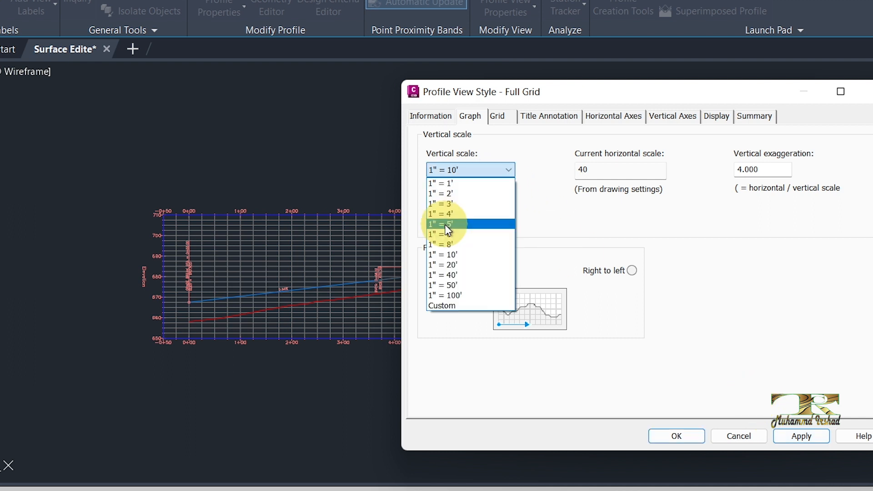
click(443, 234)
click(805, 437)
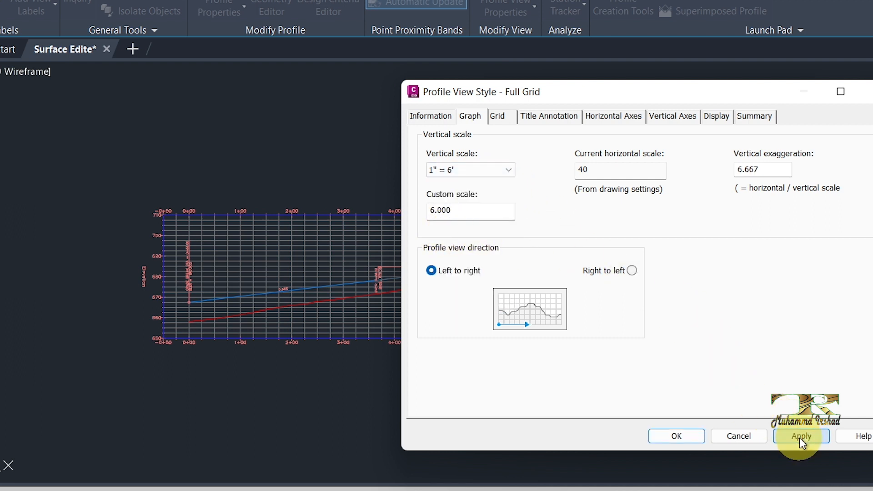
- Set the profile view style's vertical exaggeration to 5 and apply it
drag(554, 169, 532, 170)
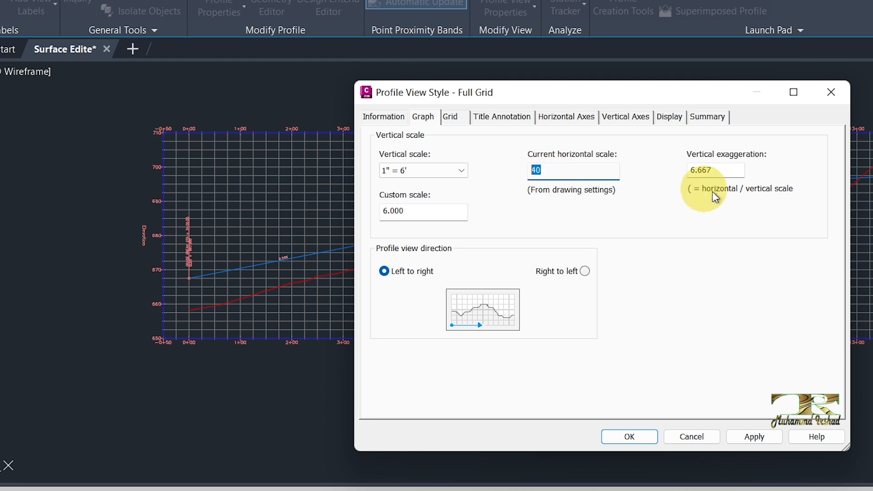
drag(727, 170, 689, 169)
text(5)
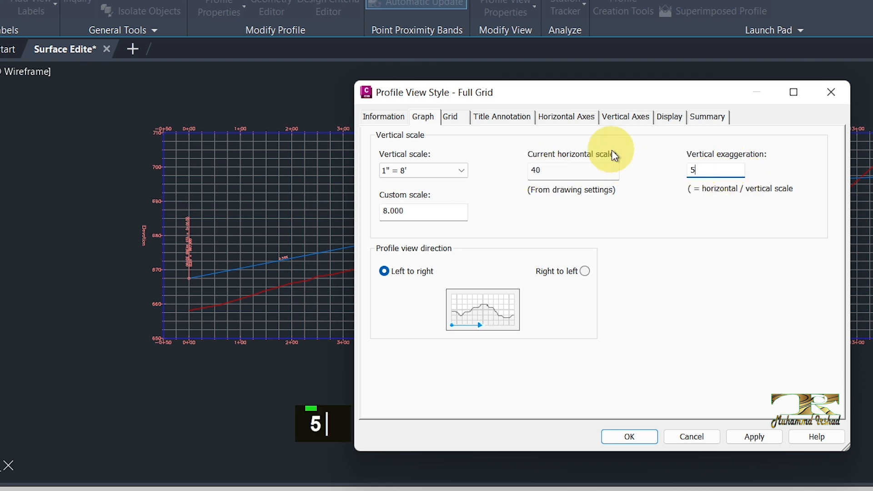
click(756, 437)
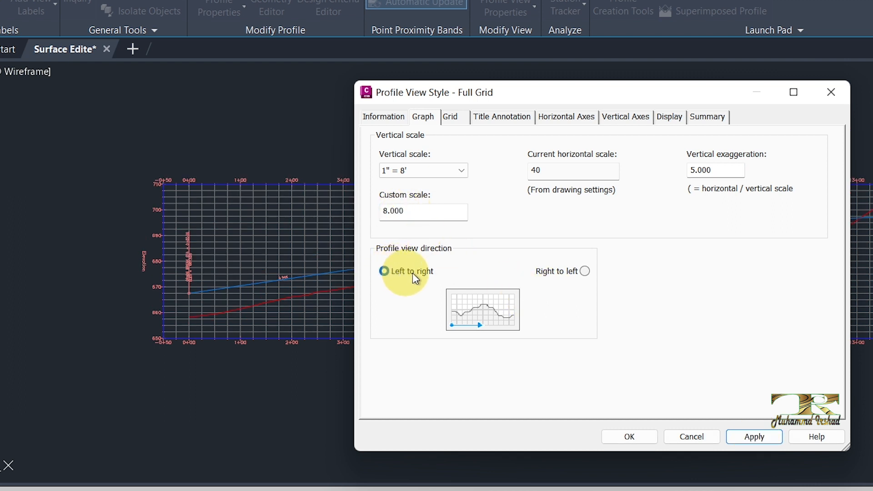
- Try the Right to left profile view direction and restore Left to right, applying each change
click(585, 272)
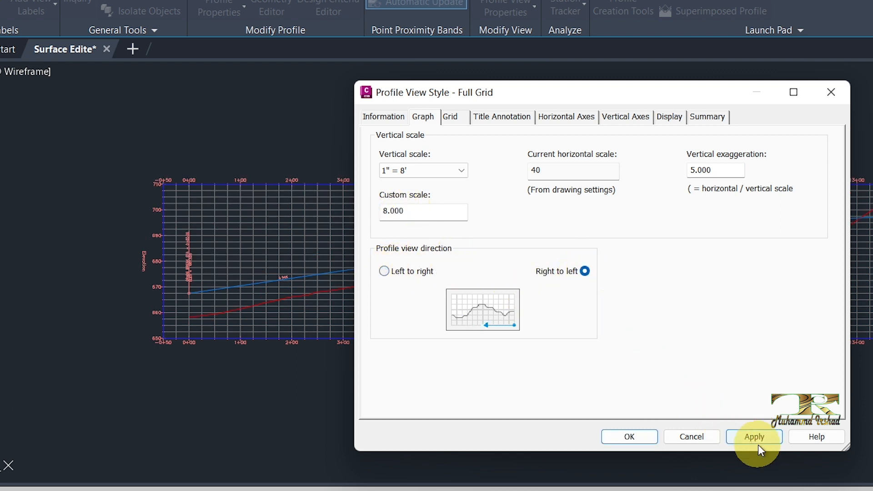
click(744, 438)
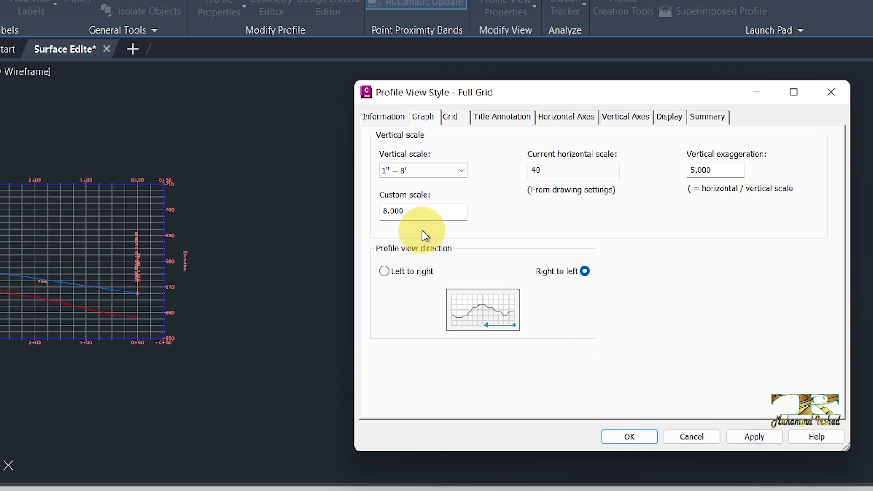
click(405, 271)
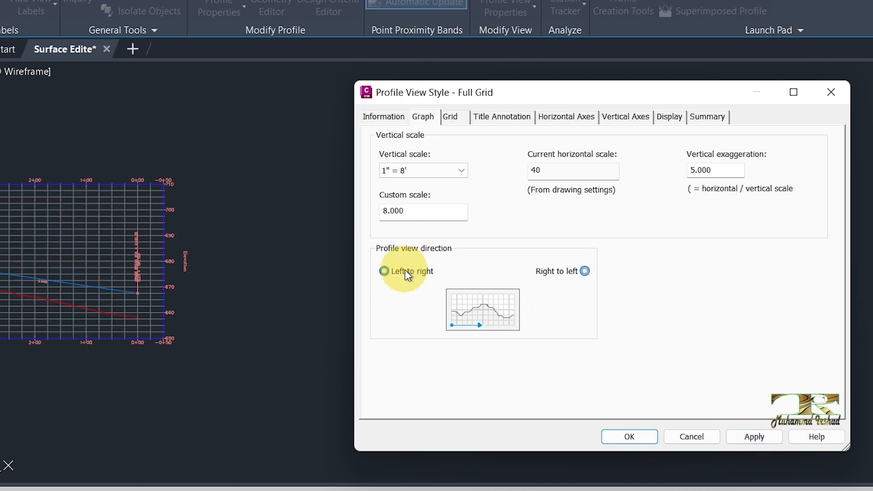
click(756, 437)
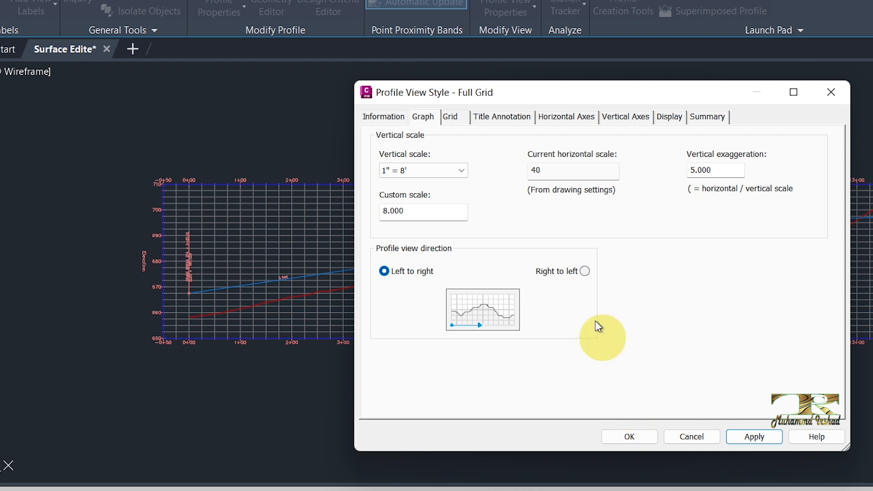
- Turn on clipping for both the vertical and horizontal grids of the profile view style and apply it
drag(455, 100, 426, 98)
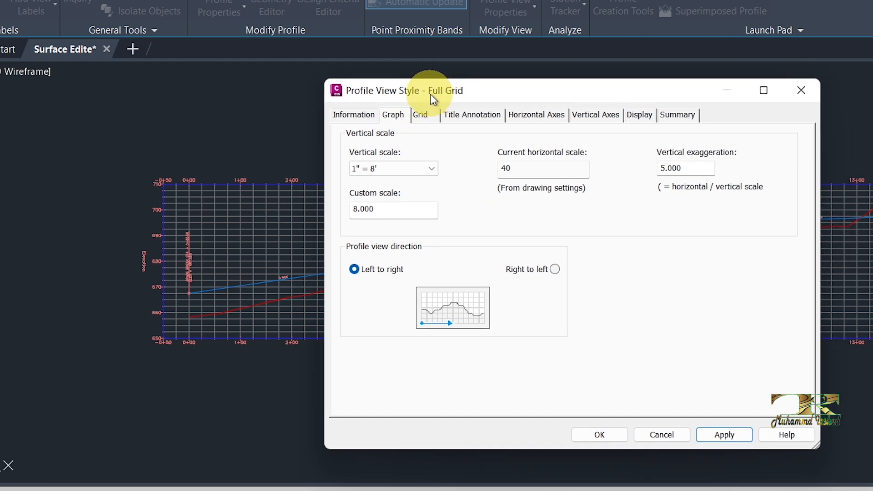
click(424, 117)
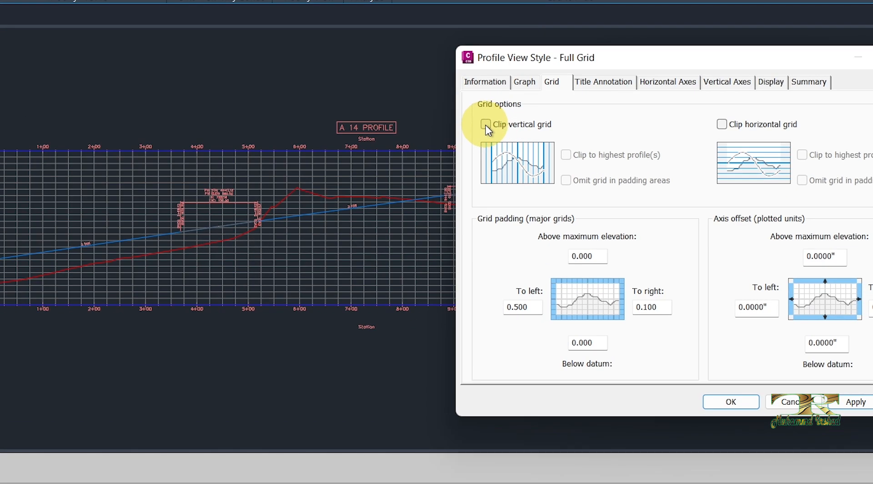
click(485, 125)
click(725, 126)
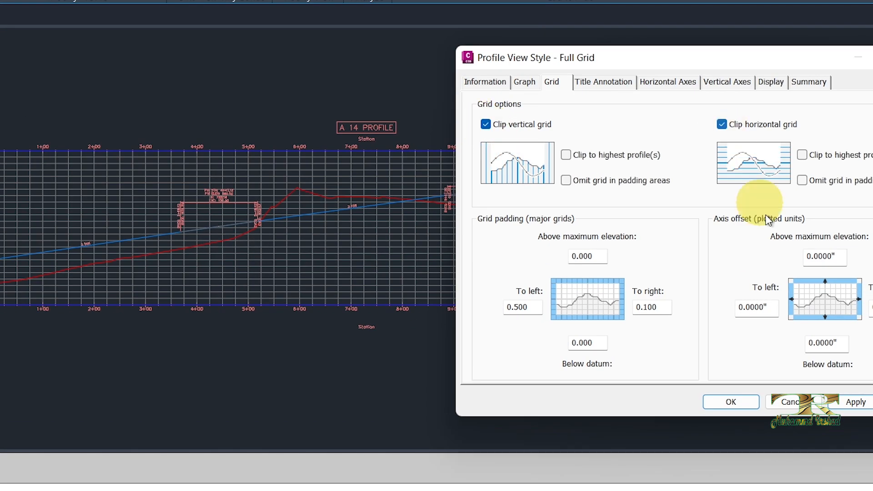
click(855, 403)
- Clip both the vertical and horizontal grids to the highest profiles, apply it, and uncover the profile view
drag(741, 52, 741, 135)
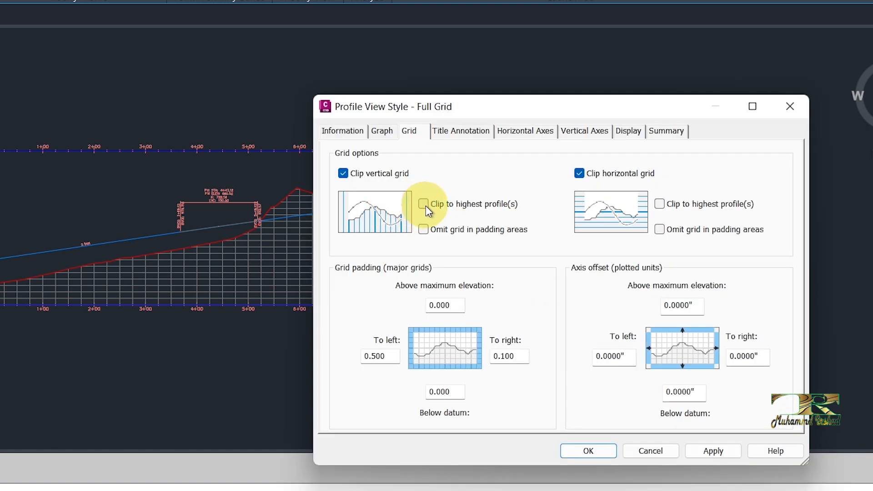
click(425, 205)
click(664, 207)
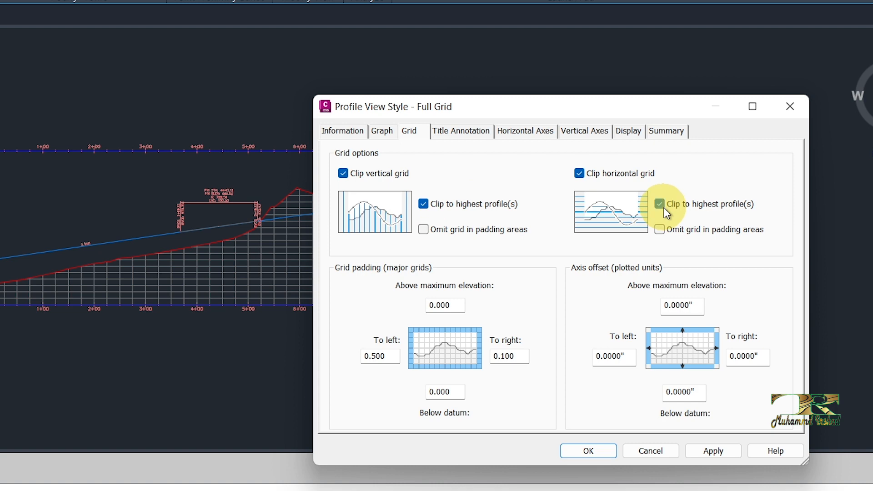
click(707, 449)
drag(632, 110, 437, 326)
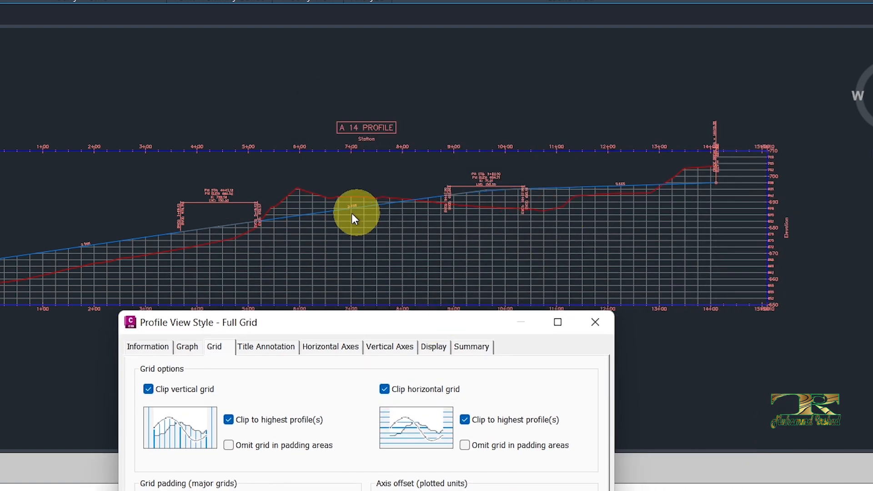
- Try omitting the grid in padding areas for both the vertical and horizontal grids and apply it
drag(347, 324, 498, 132)
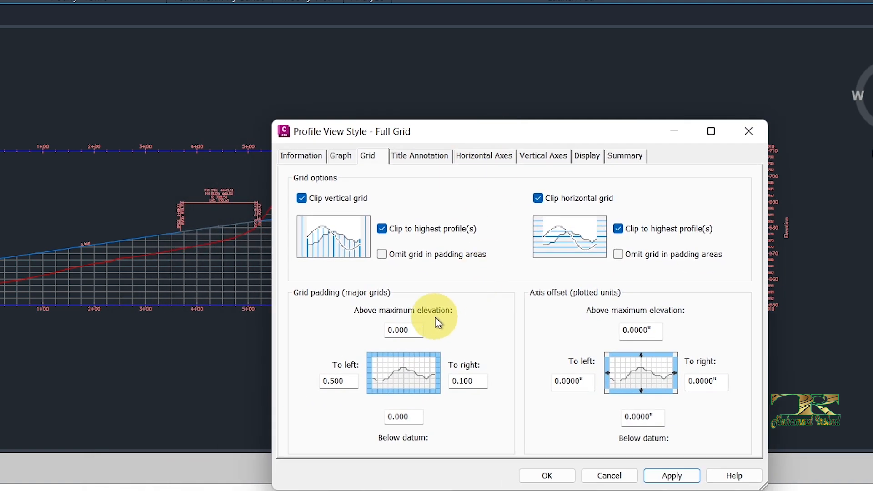
click(410, 261)
click(623, 253)
click(672, 476)
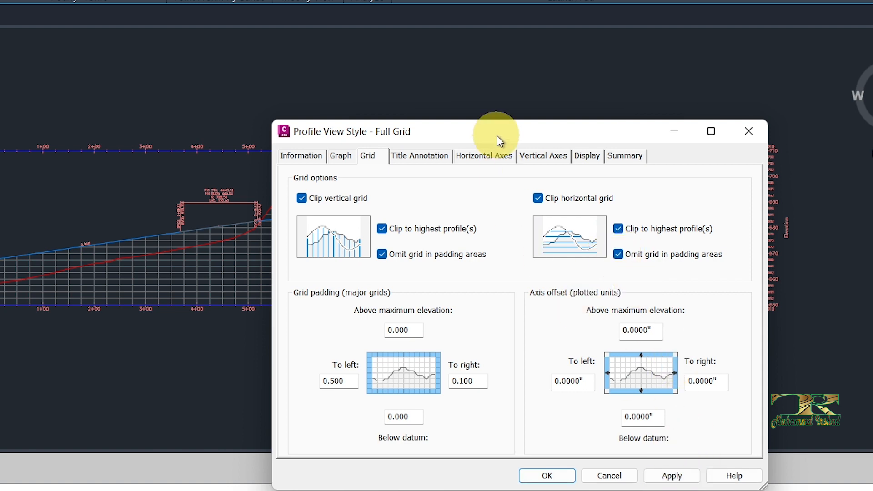
drag(503, 137, 255, 314)
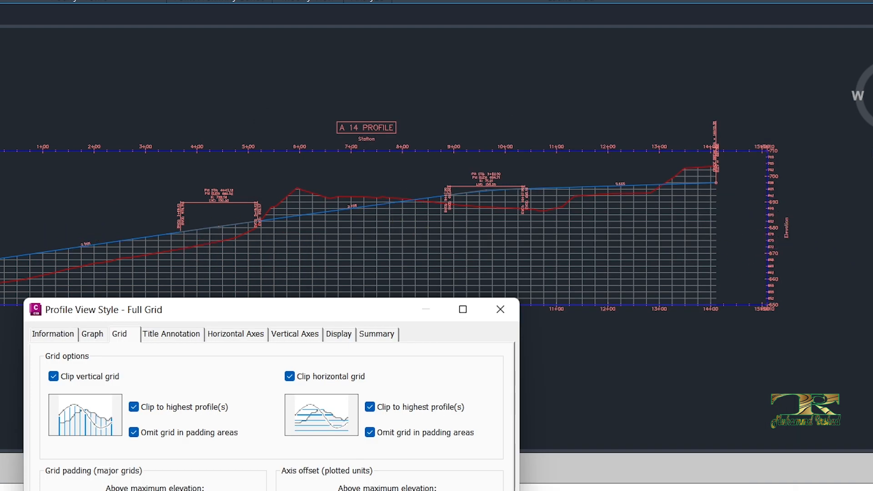
mouse_move(269, 308)
mouse_down()
mouse_move(276, 283)
mouse_move(384, 114)
mouse_move(391, 117)
mouse_move(546, 19)
mouse_up()
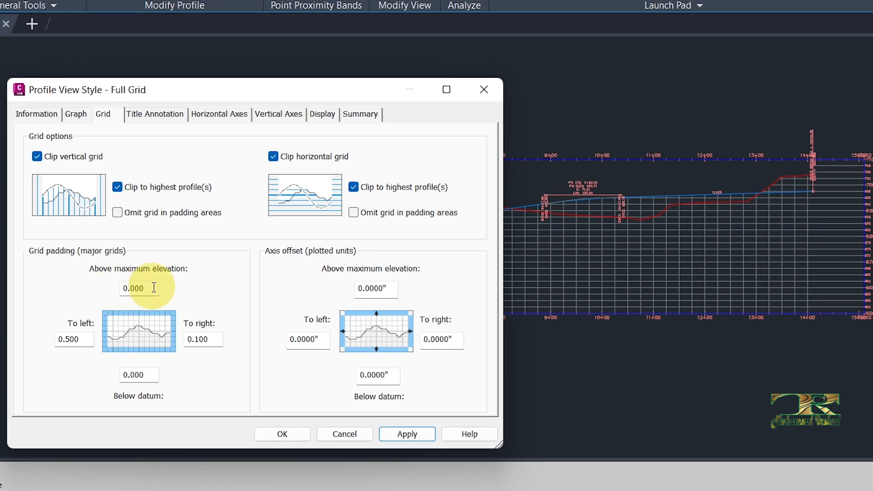
- Set the major grid padding above the maximum elevation to 2 and apply it
drag(154, 287, 116, 287)
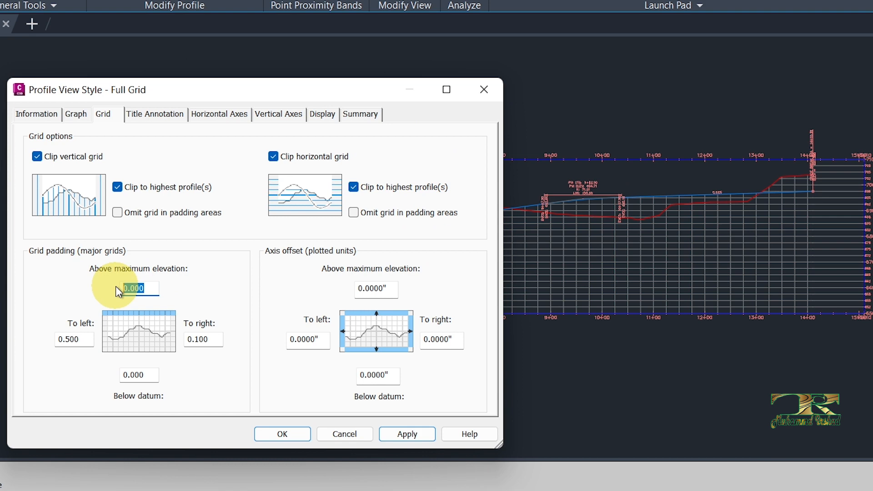
text(2)
click(411, 435)
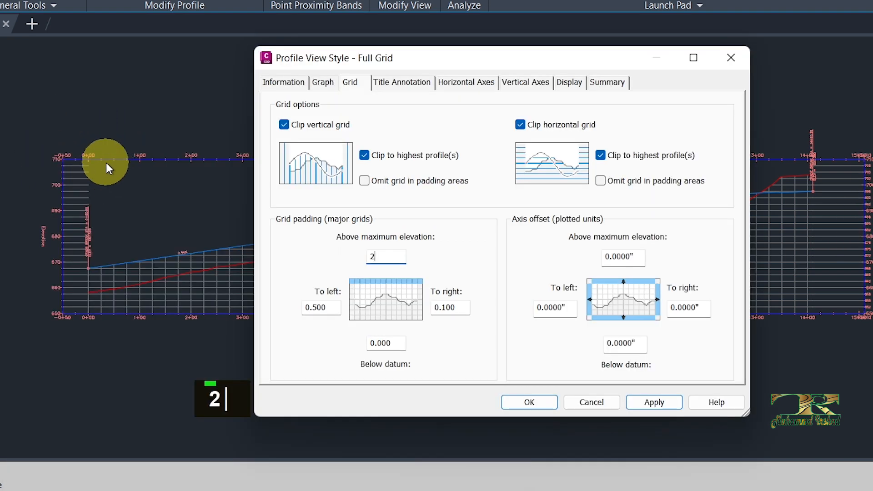
click(654, 403)
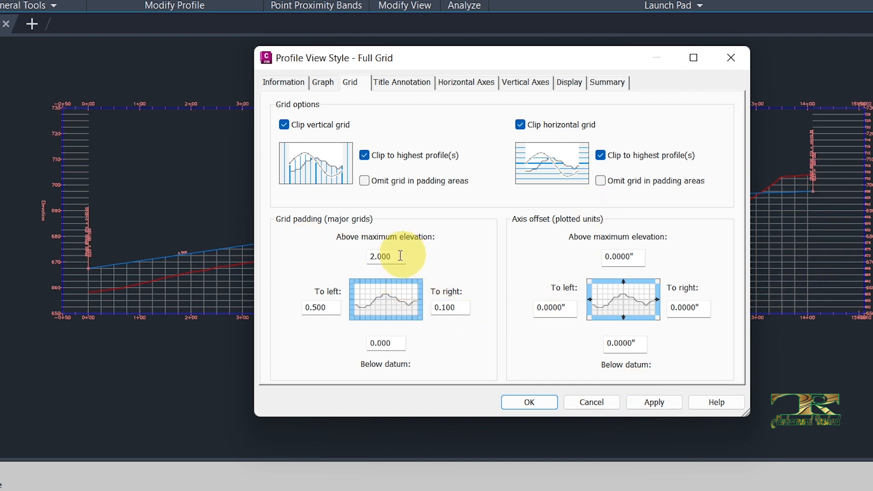
- Change the major grid padding above the maximum elevation to 1 and apply it
double_click(385, 256)
text(1)
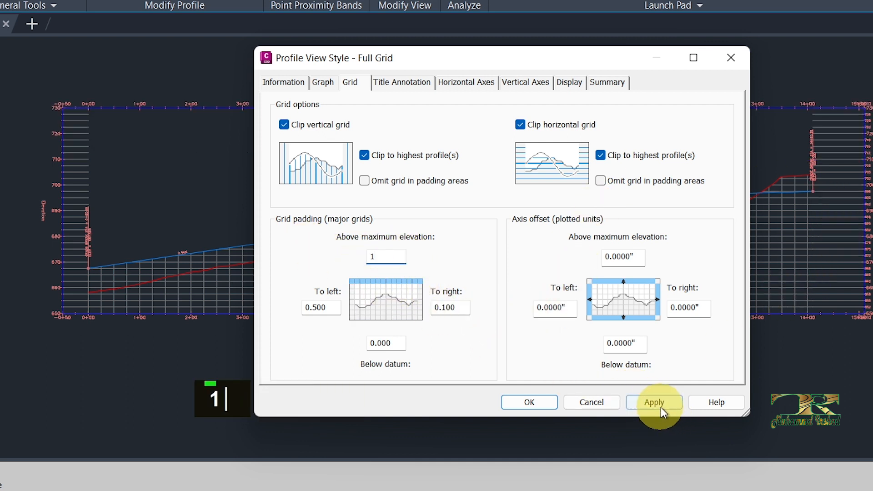
click(658, 406)
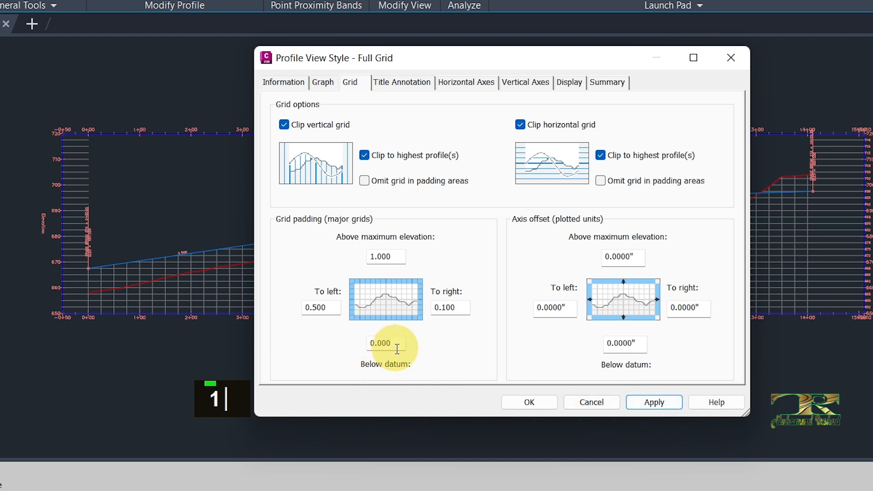
- Try a major grid padding of 2 below the datum and apply it
double_click(376, 344)
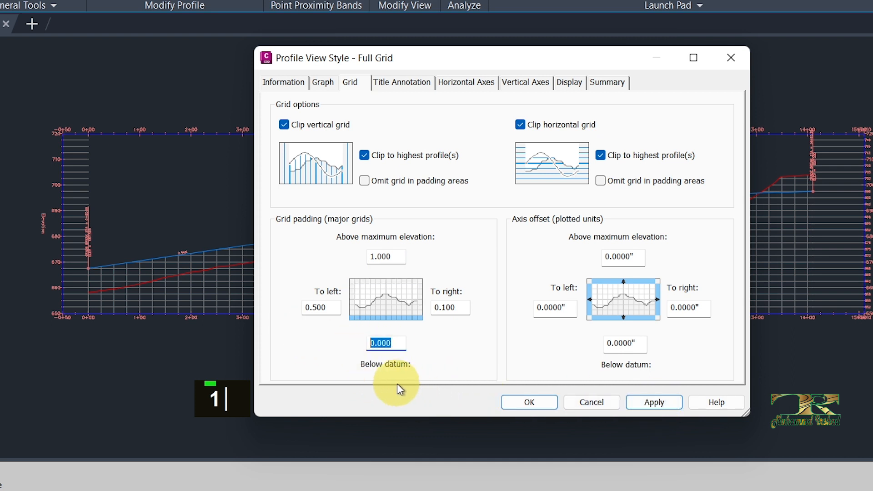
text(2)
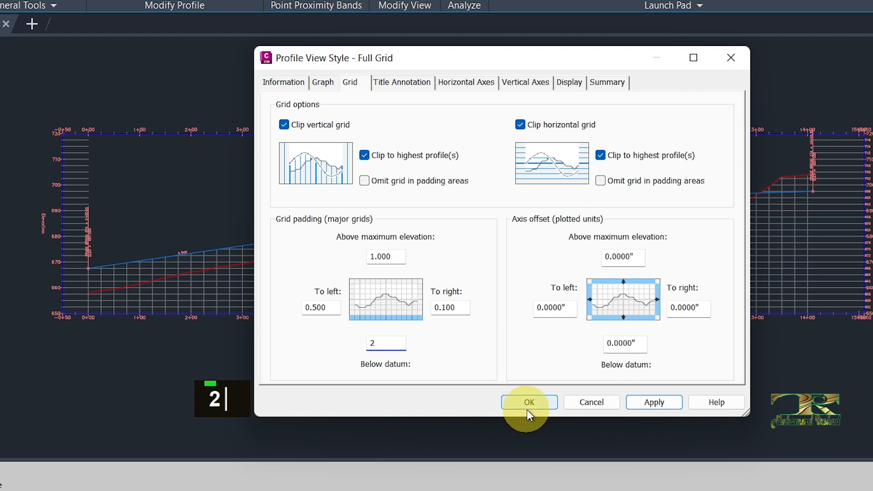
click(656, 403)
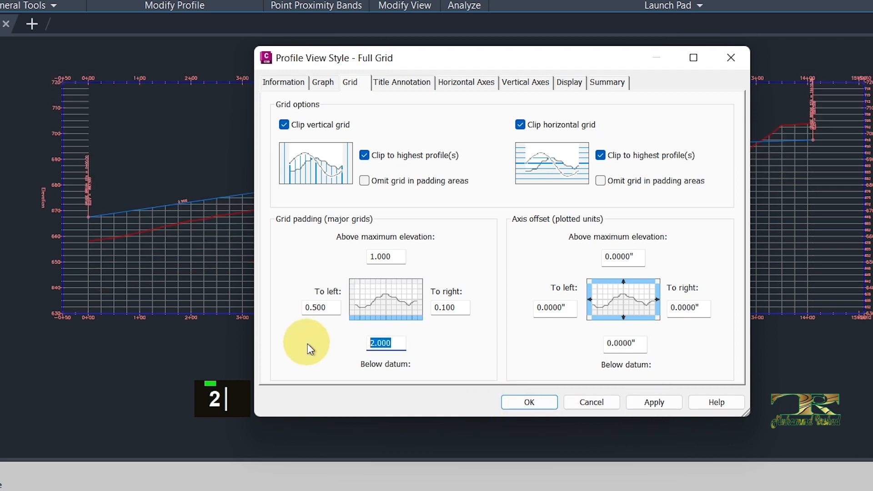
- Reset the grid padding below the datum to 0, set the padding to left to 1, and apply the changes
text(0)
click(311, 307)
double_click(311, 308)
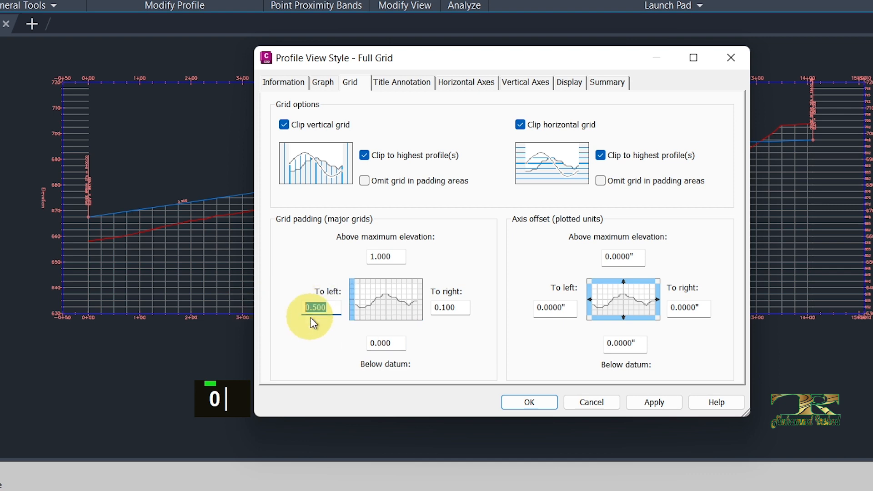
text(1)
click(654, 402)
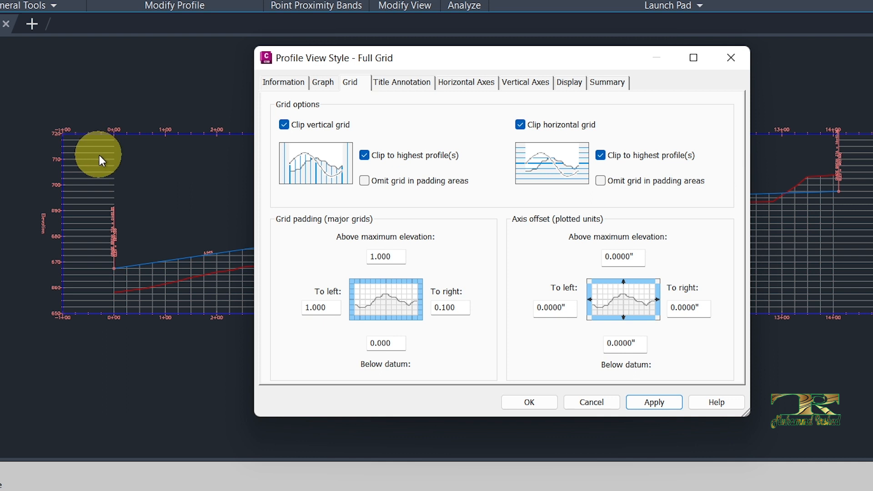
- Try axis offsets of 2" above the maximum elevation and 1" below the datum, applying each value
double_click(620, 256)
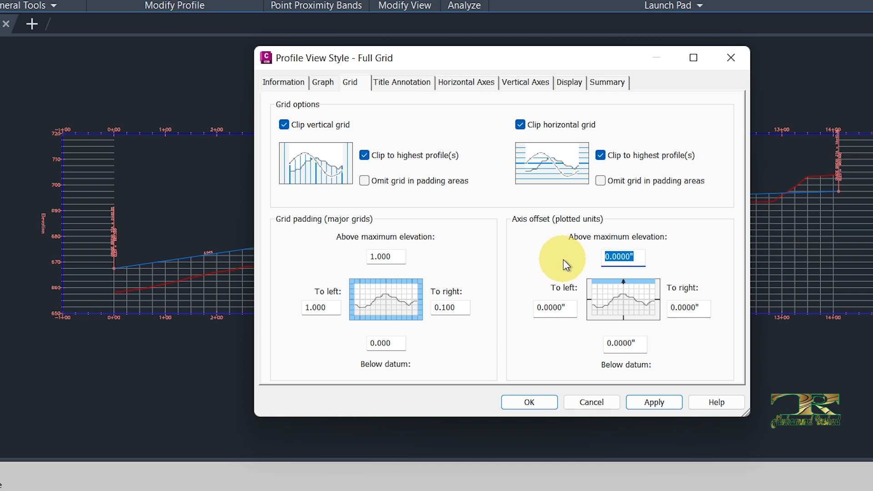
text(2)
click(663, 400)
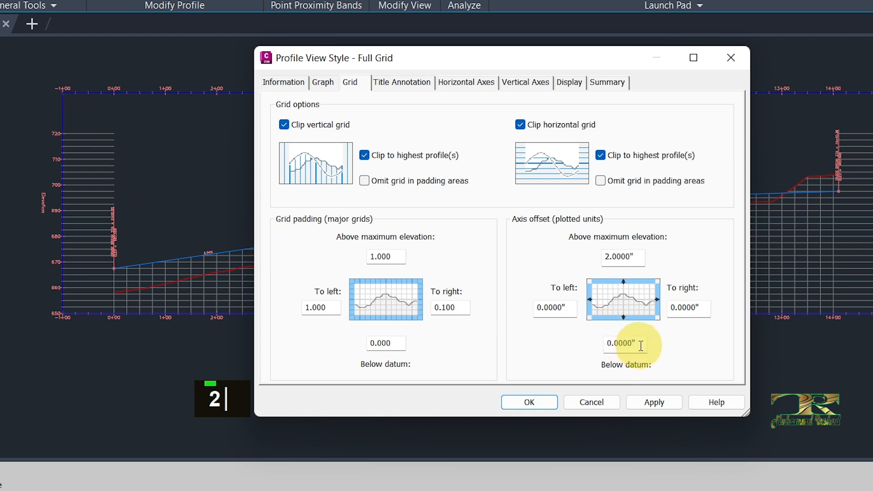
drag(641, 345, 566, 342)
text(1)
click(670, 408)
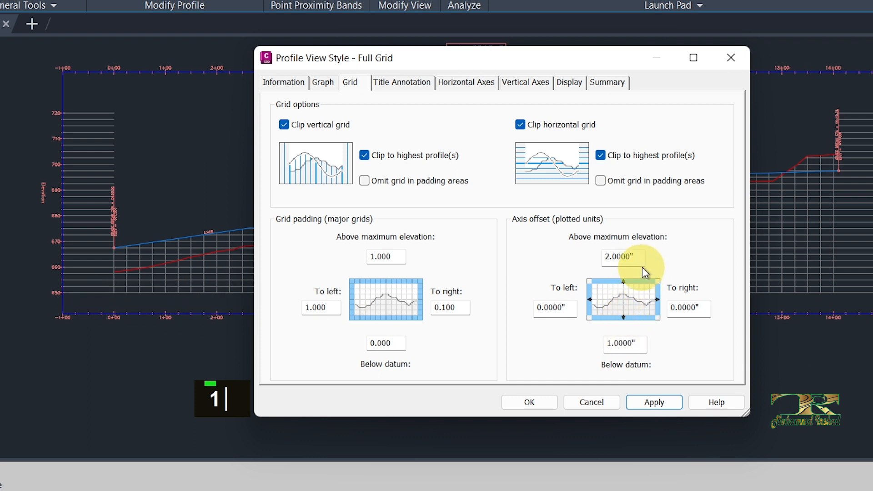
- Reset the axis offsets above the maximum elevation and below the datum to 0, apply, and uncover the profile view
drag(639, 256, 536, 264)
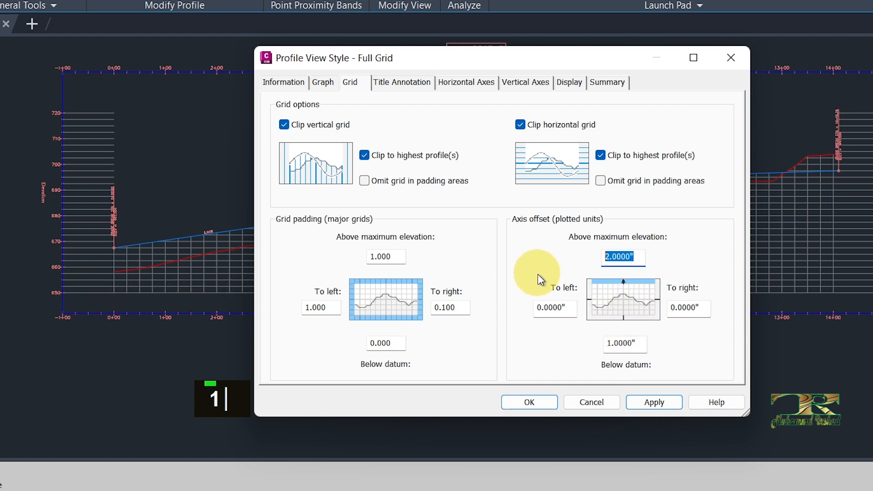
text(0)
drag(641, 345, 555, 345)
text(0)
click(667, 403)
mouse_move(448, 58)
mouse_down()
mouse_move(510, 98)
mouse_move(171, 140)
mouse_move(615, 179)
mouse_move(722, 92)
mouse_up()
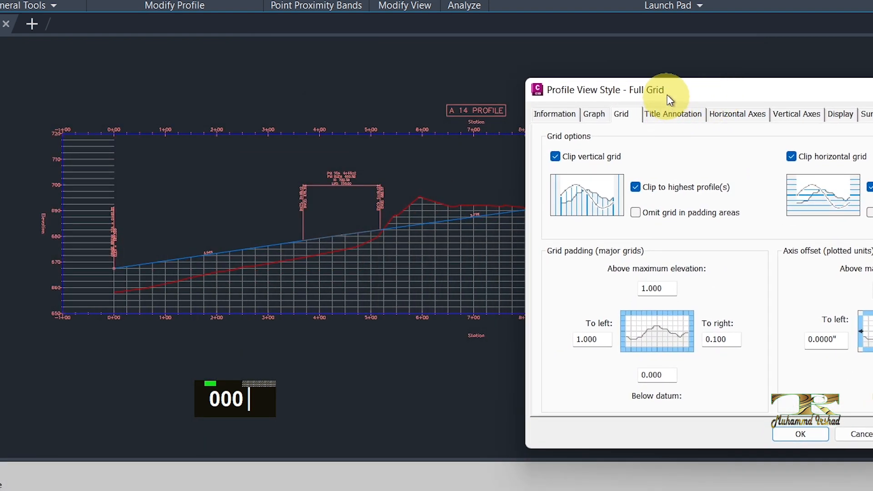
- Set the graph view title's text height to 0.75" in the title annotation settings and apply it
drag(666, 91, 487, 105)
click(388, 186)
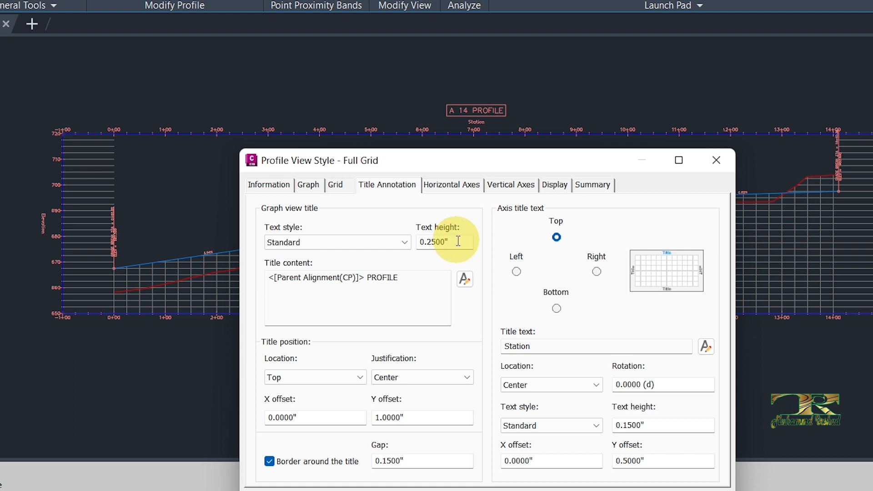
drag(454, 241, 391, 239)
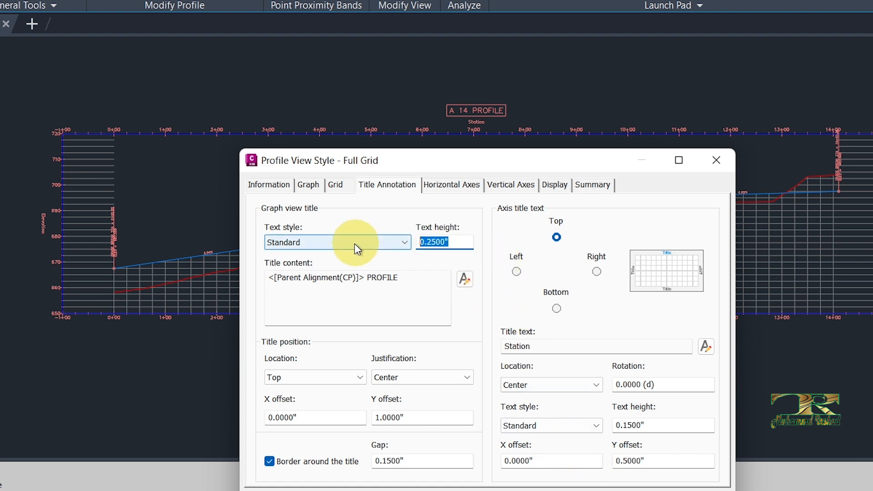
text(.75)
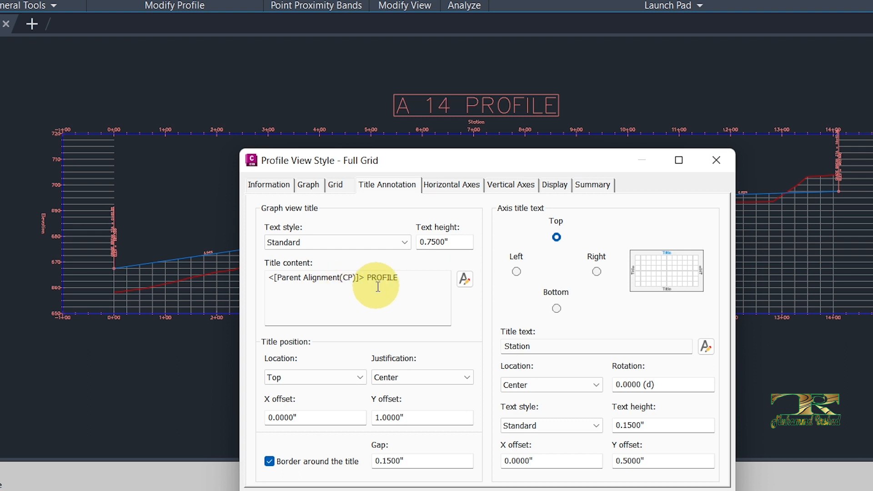
- Insert the Profile View Minimum Elevation property in front of the Parent Alignment field in the graph view title content
click(465, 279)
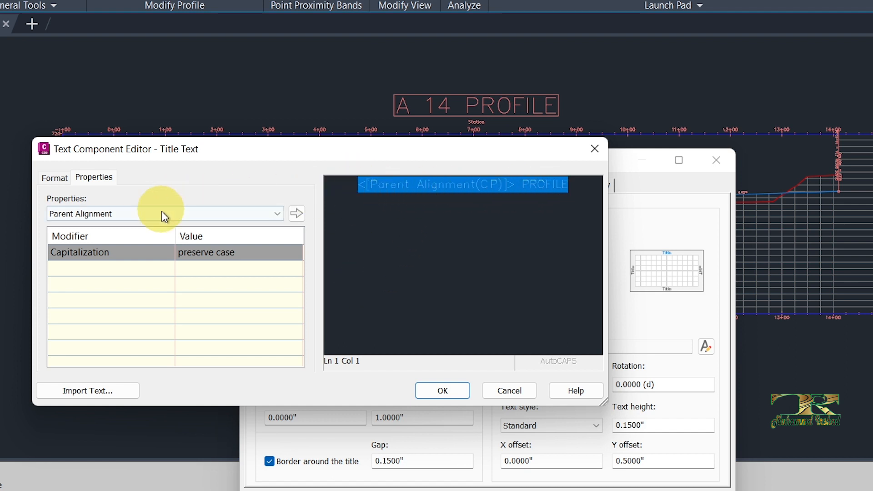
click(583, 186)
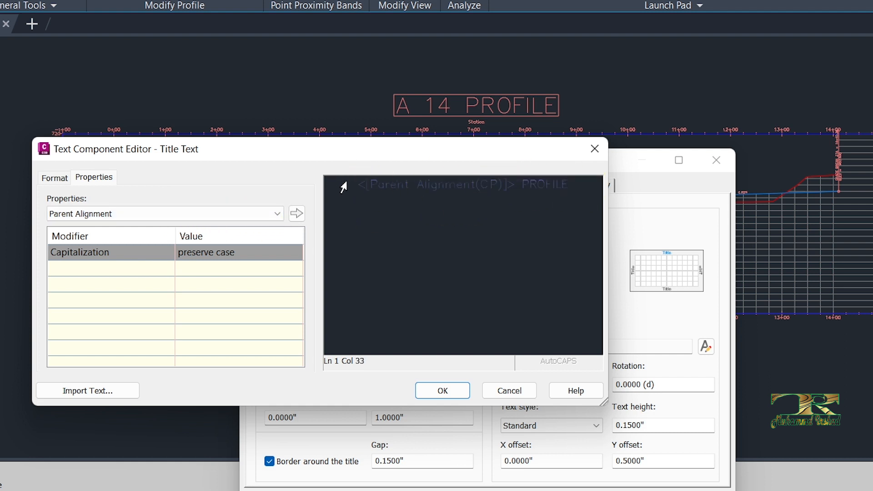
click(359, 186)
click(218, 215)
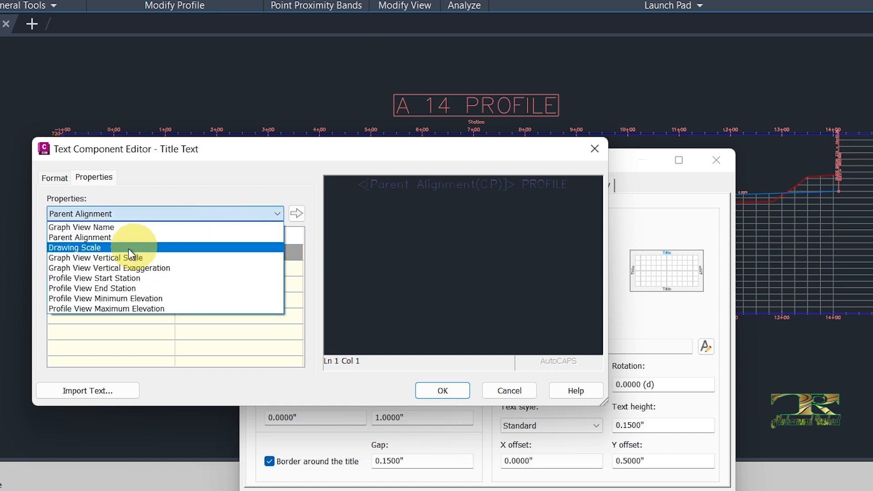
click(110, 299)
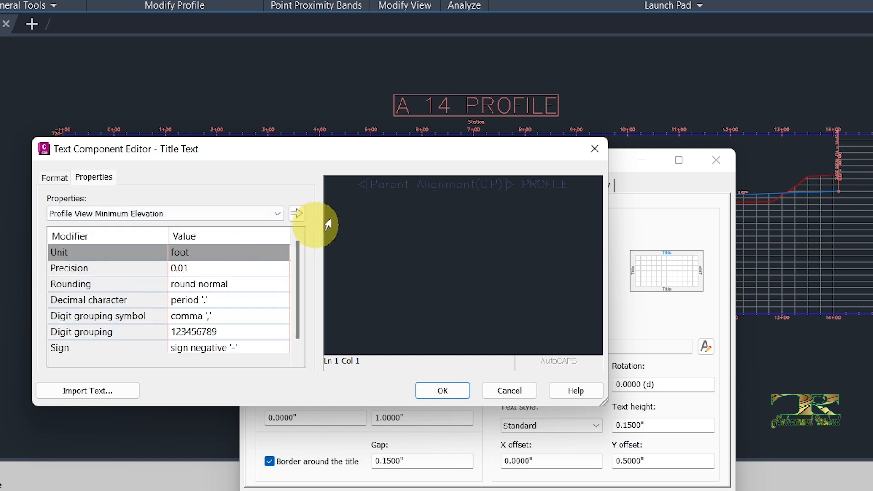
click(298, 213)
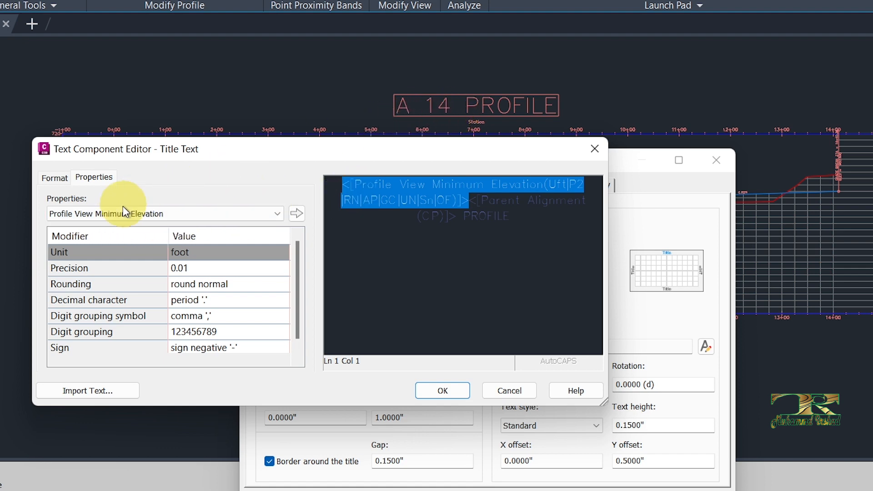
- Colour the entire graph view title text Magenta
click(530, 215)
drag(530, 215, 310, 180)
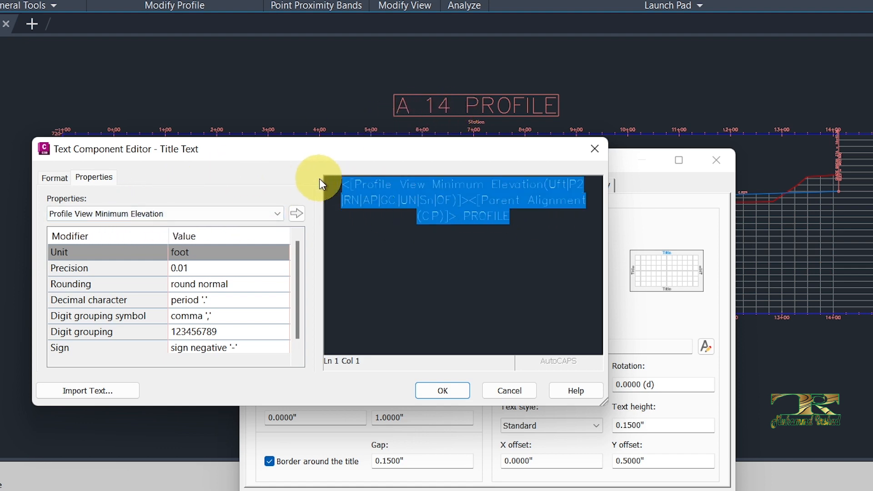
click(55, 177)
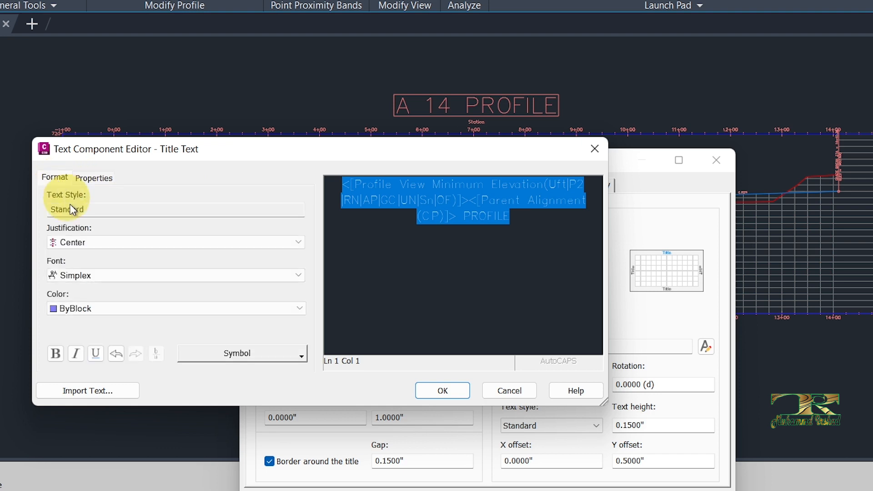
click(99, 307)
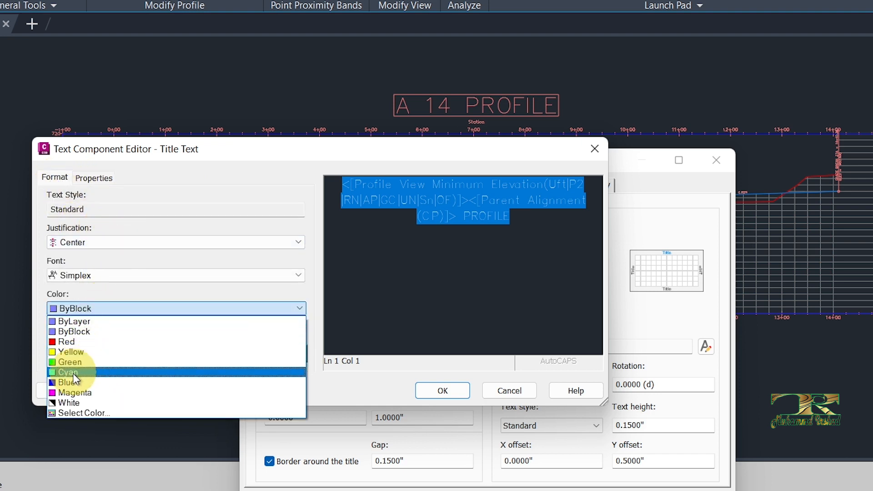
click(73, 392)
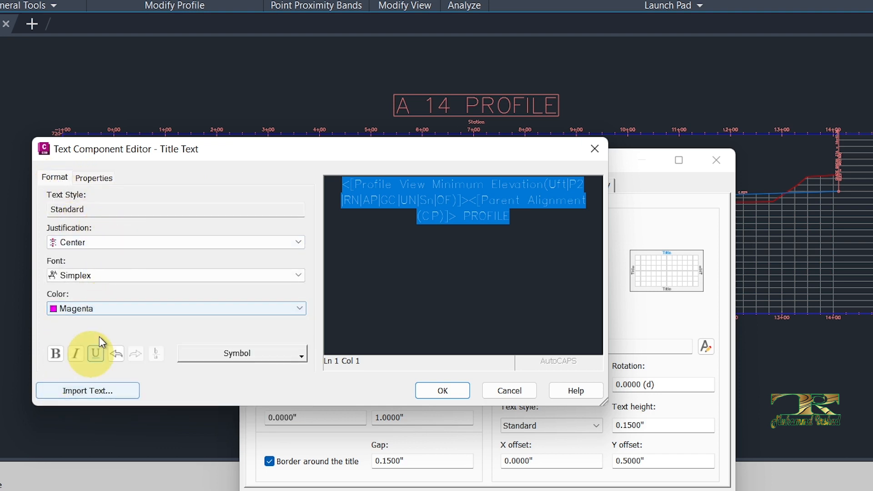
- Change the selected title text's font to Cambria, accept the title content, and apply the style
click(119, 277)
key(c)
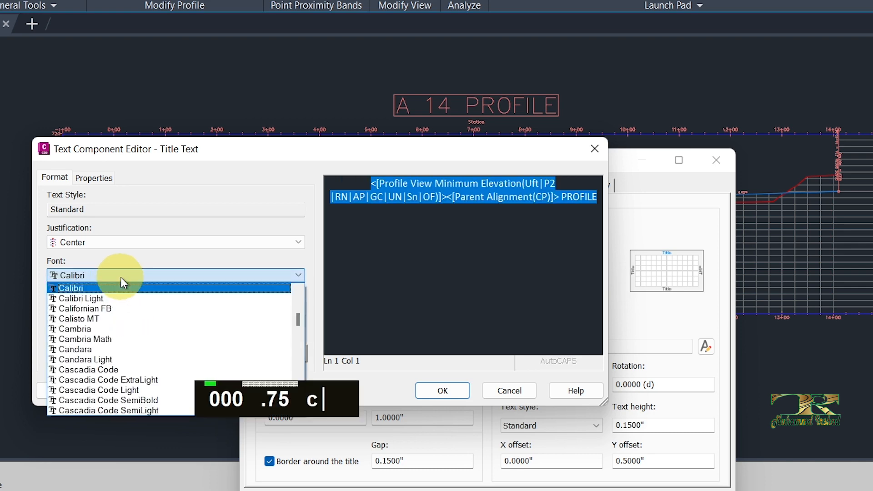
click(91, 329)
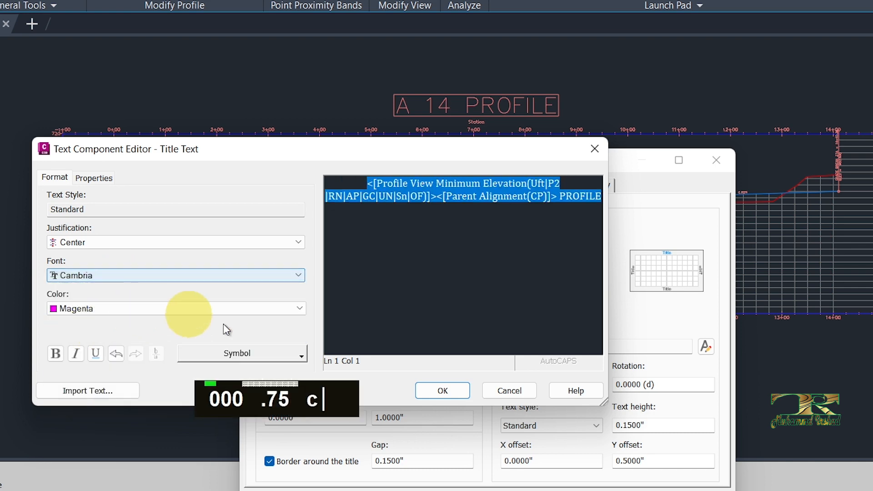
click(442, 390)
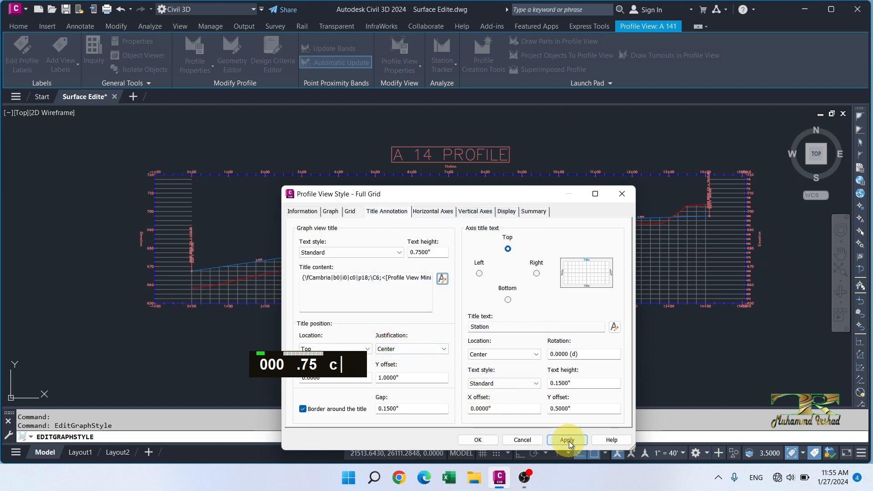
click(568, 439)
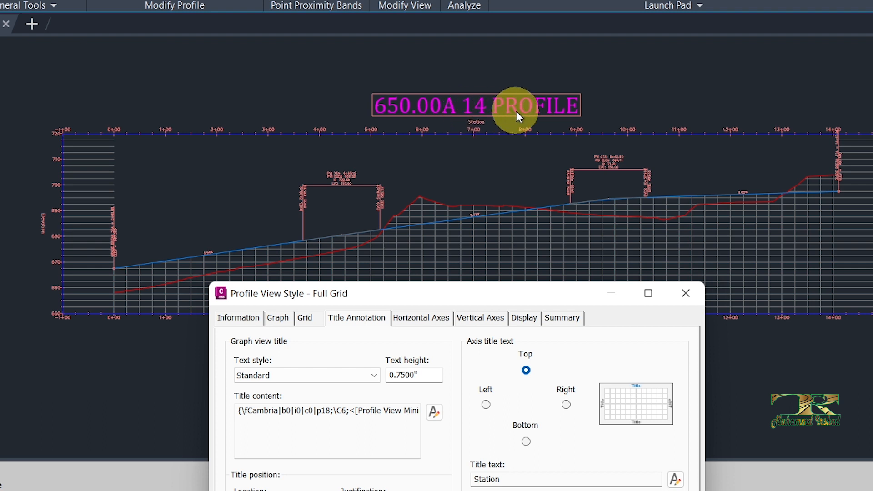
- Delete the Profile View Minimum Elevation field from the graph view title content and accept the edited text
drag(464, 300, 436, 173)
click(405, 281)
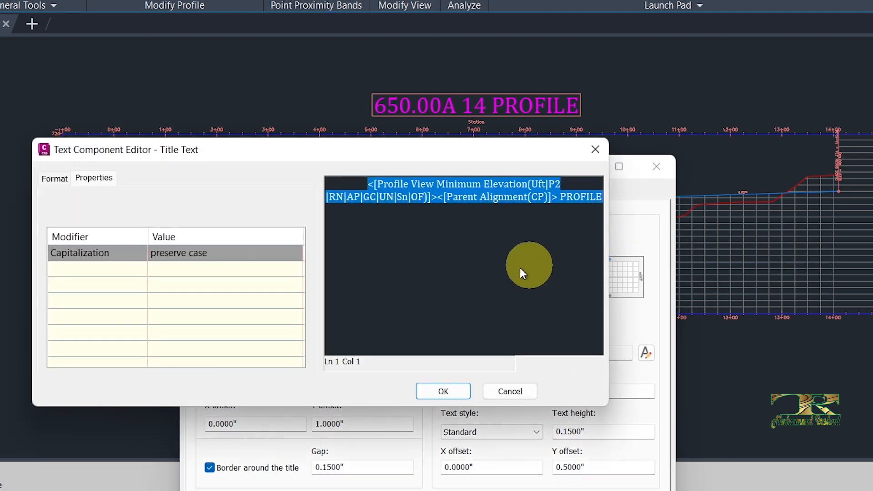
click(415, 191)
double_click(434, 184)
key(Delete)
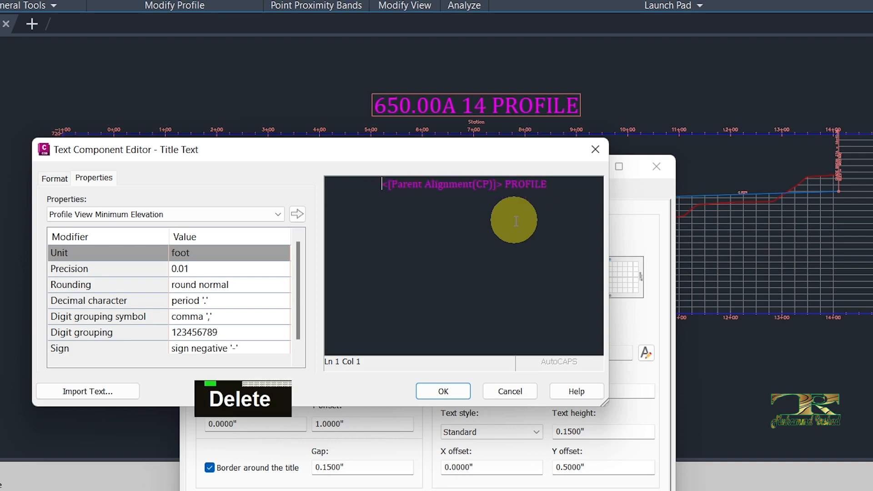
click(436, 391)
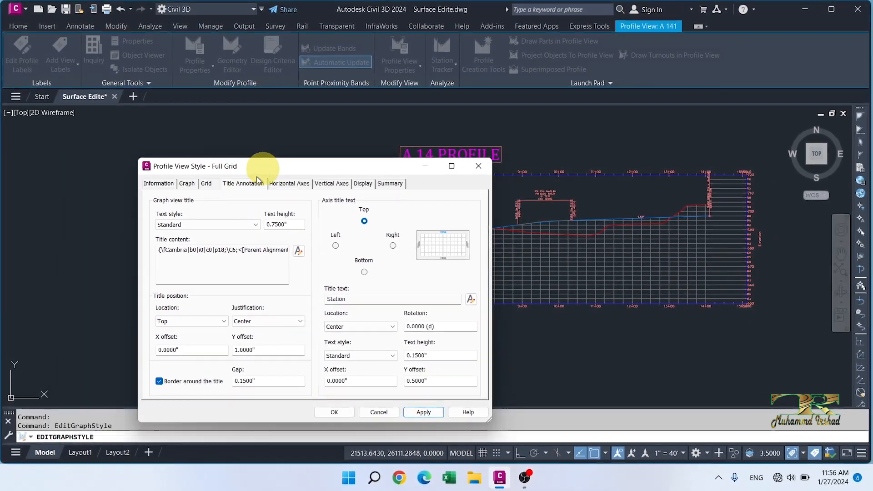
- Apply the Bottom location to the graph view title, and set it back to Top and apply again
drag(348, 171, 237, 121)
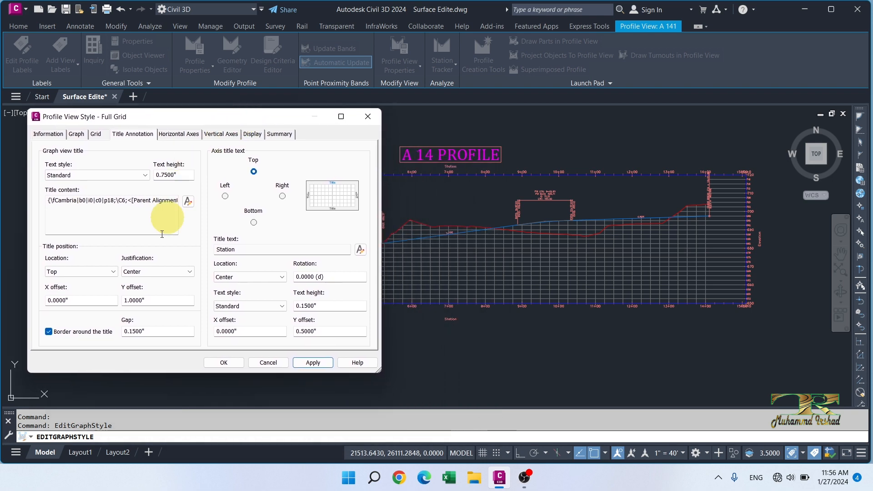
click(107, 271)
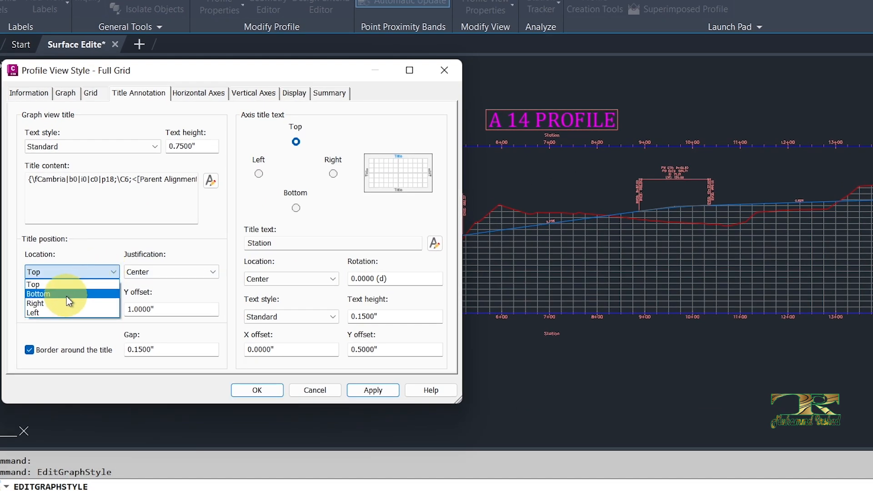
click(66, 294)
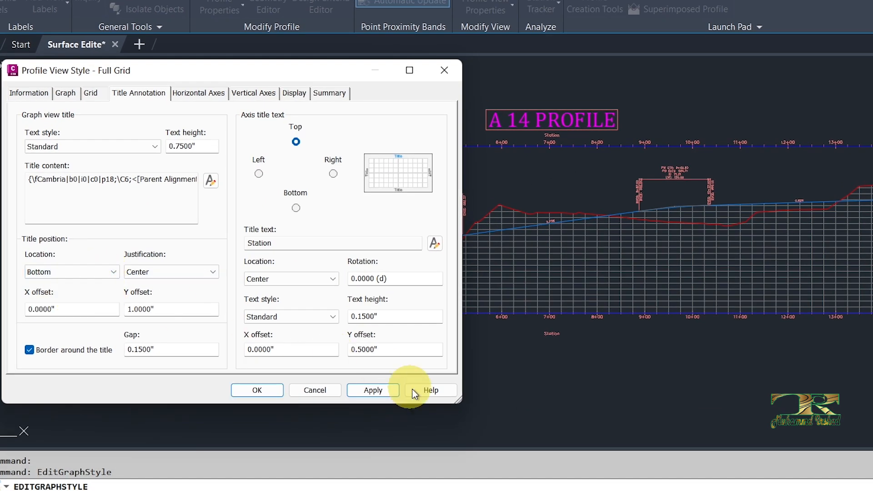
click(372, 390)
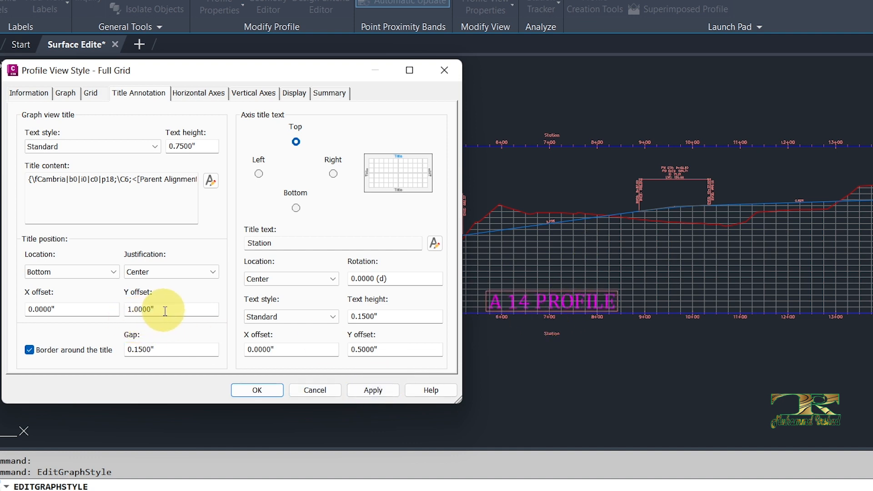
click(75, 273)
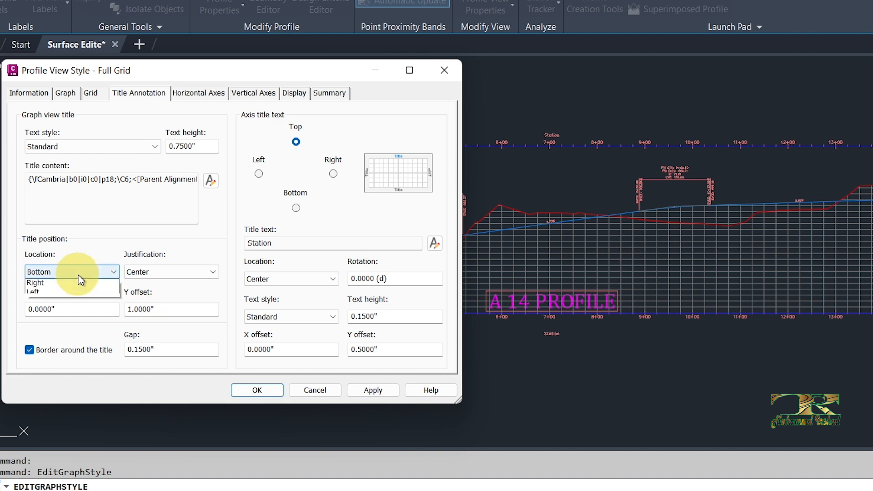
click(42, 284)
click(373, 390)
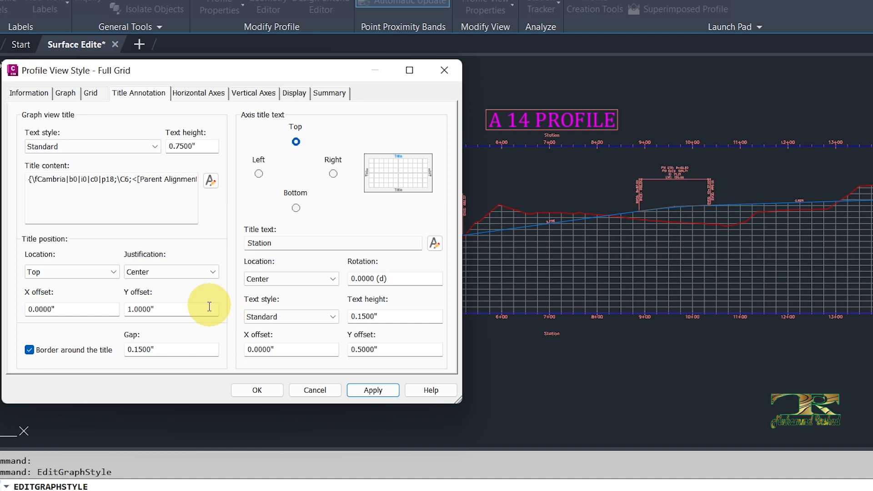
- Try Y offsets of 2 and 0 for the graph view title and return it to 1, applying each value
drag(171, 309, 86, 309)
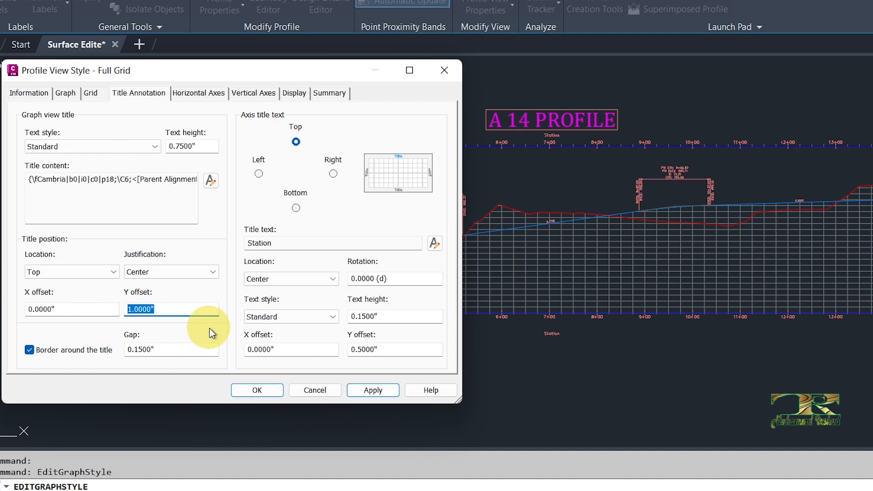
text(2)
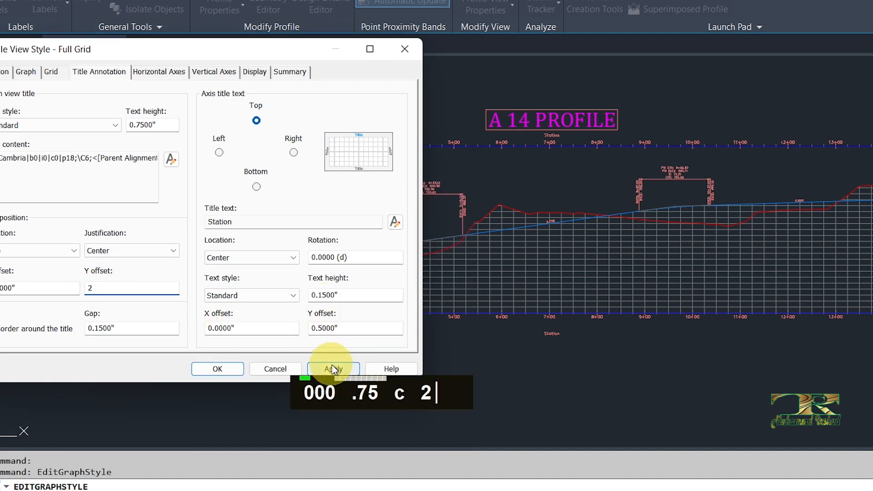
click(335, 367)
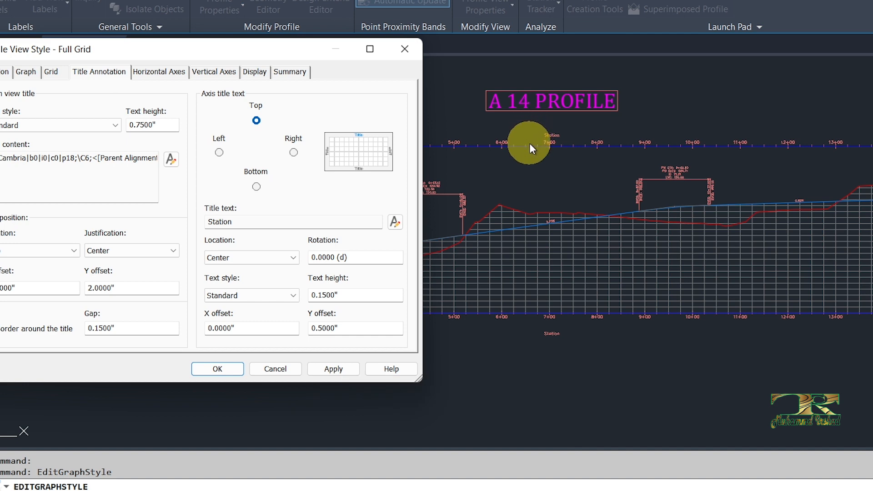
drag(142, 288, 75, 292)
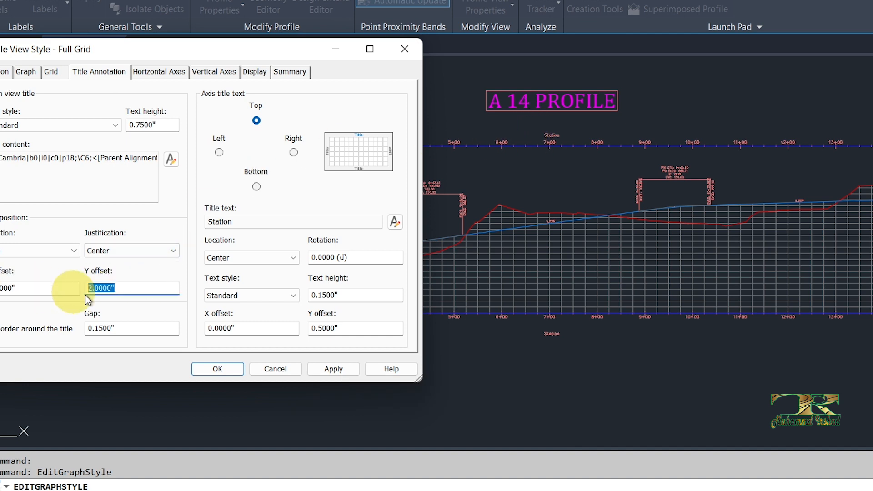
text(0)
click(340, 372)
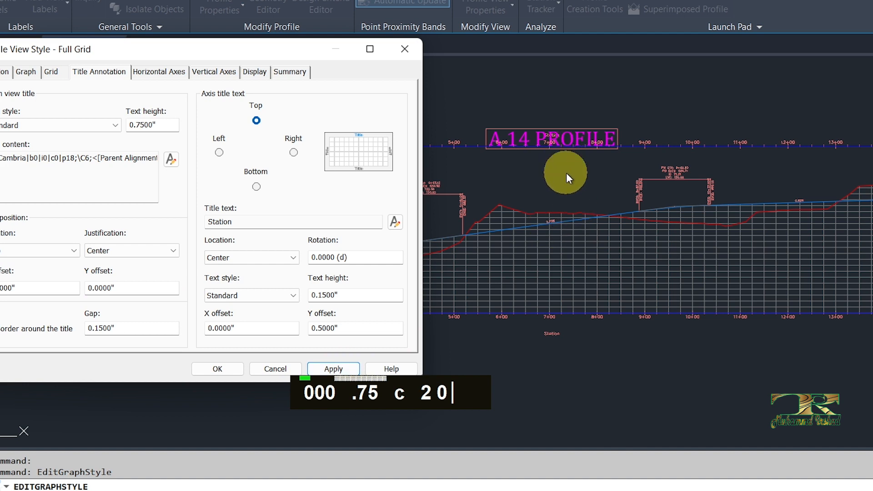
drag(131, 288, 46, 287)
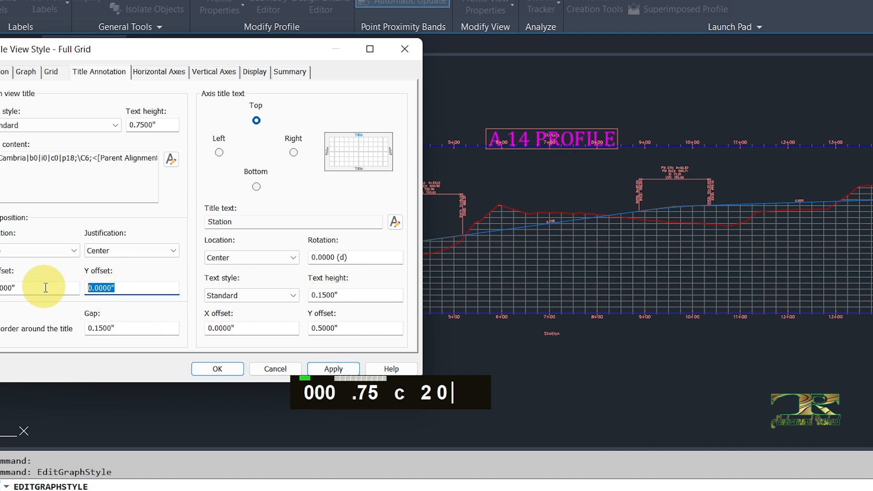
text(1)
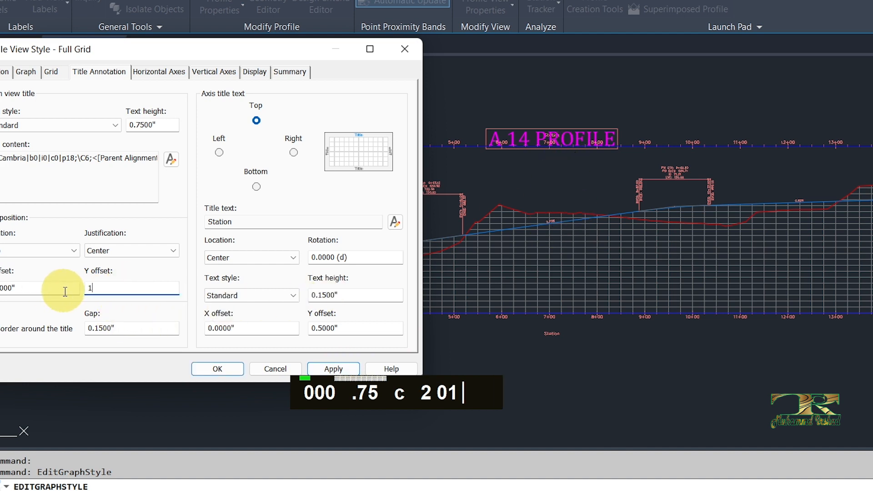
click(348, 373)
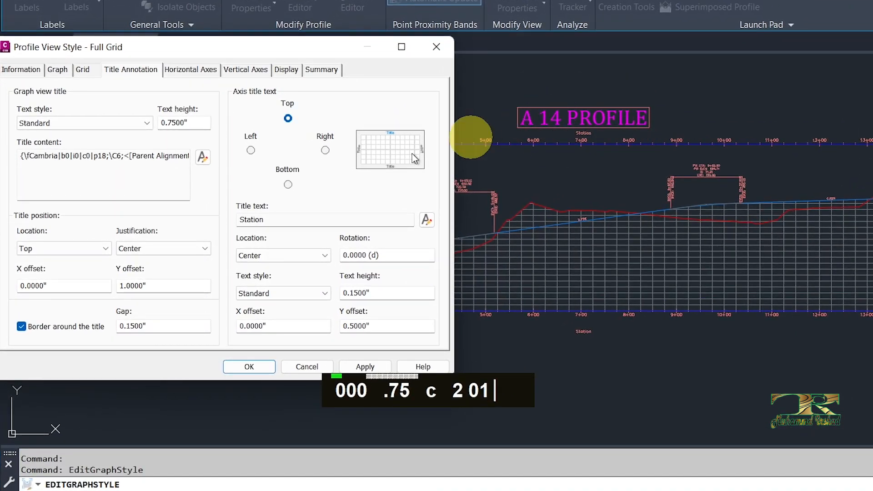
- Turn off the border around the graph view title and apply the style
click(21, 326)
click(365, 366)
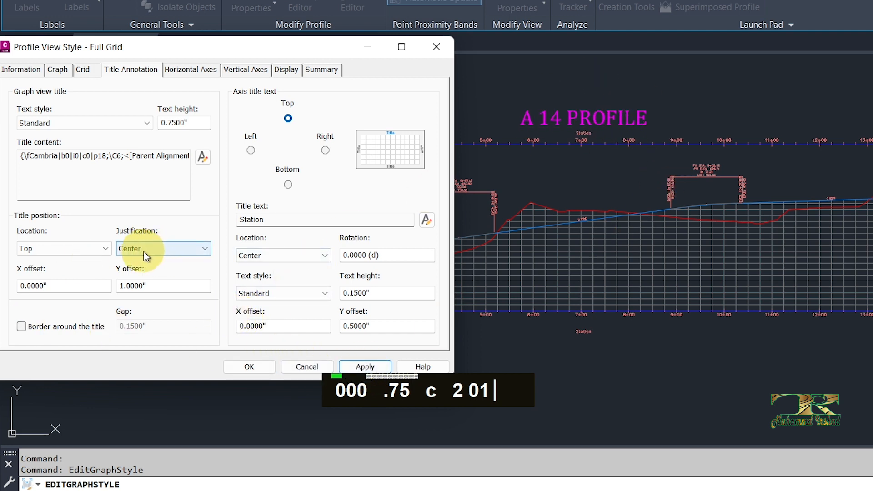
click(184, 250)
click(184, 250)
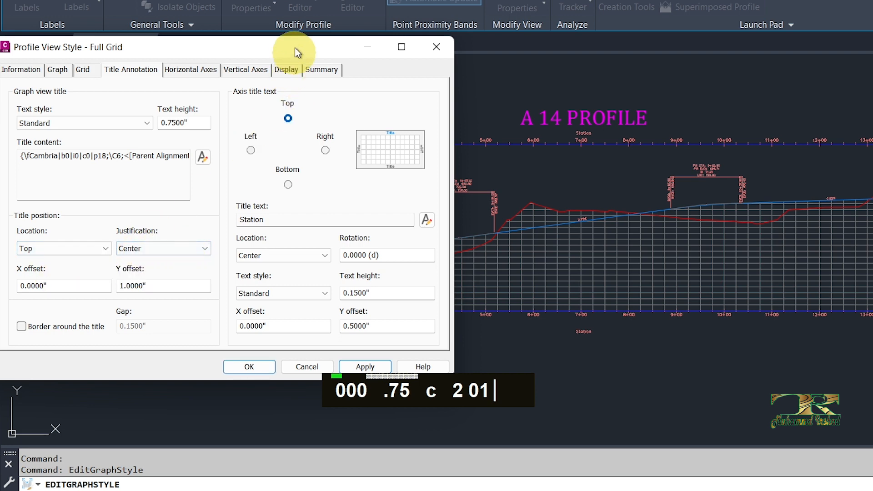
- Set the top axis title's text height to 0.25" and apply the style
drag(294, 47, 280, 43)
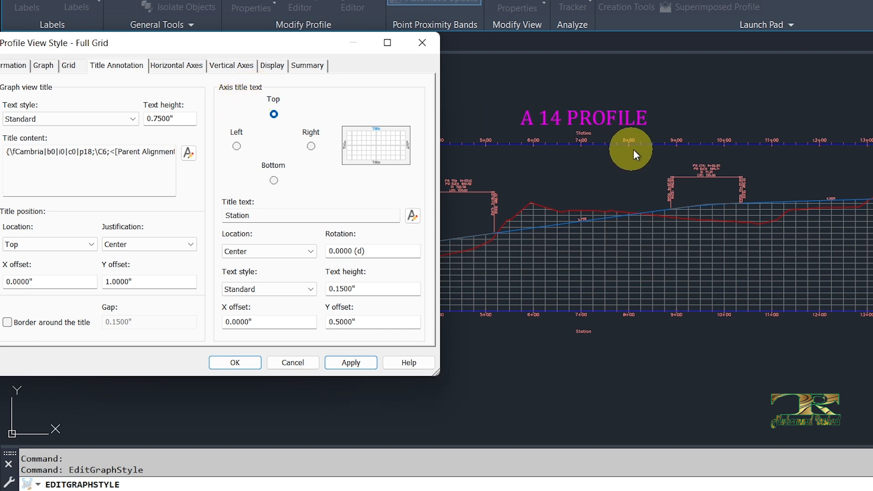
scroll(547, 176, up, 2)
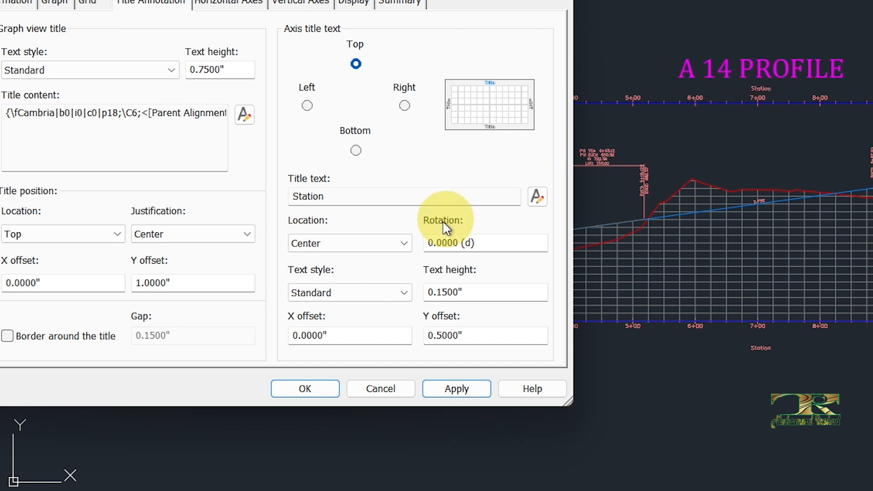
key(Tab)
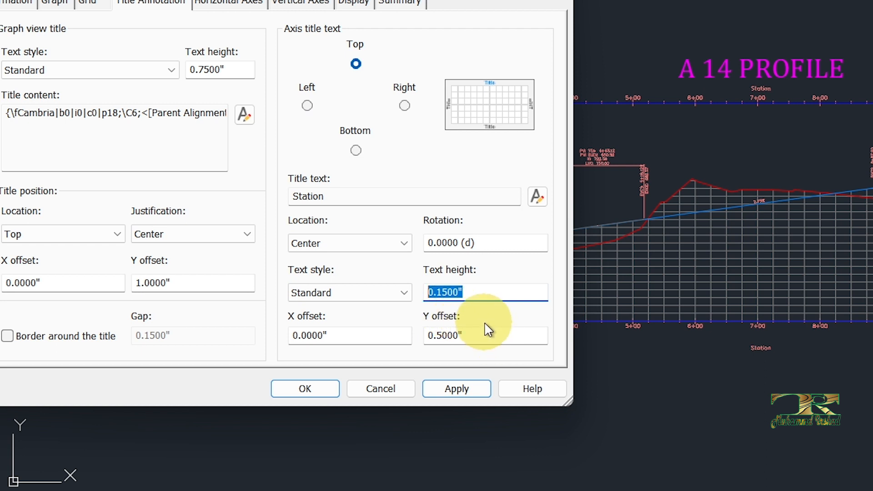
text(.25)
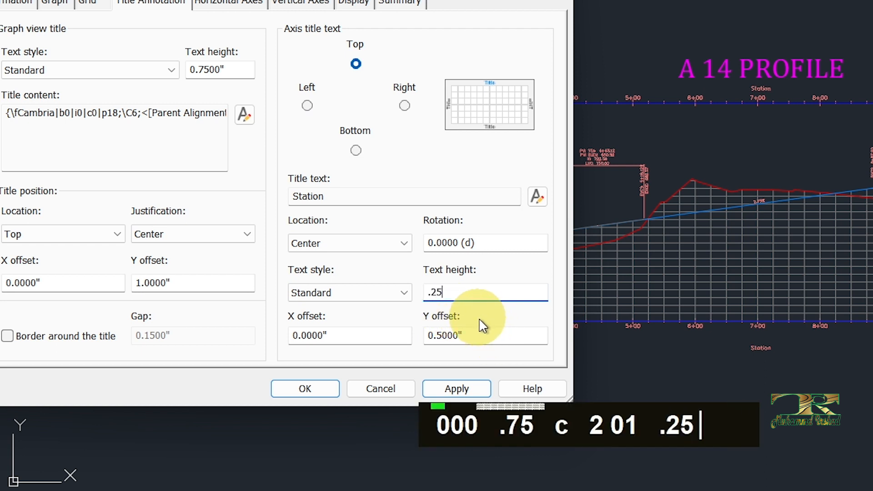
click(452, 388)
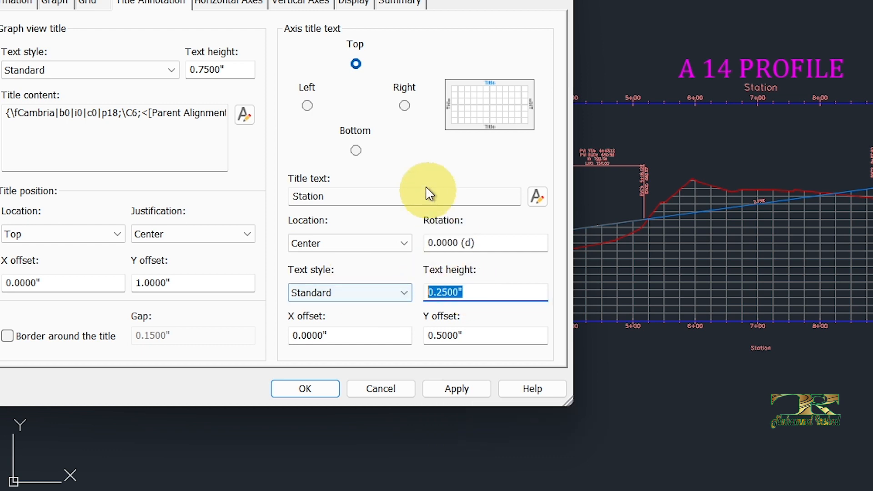
- Examine the properties available for the bottom axis title's text, closing the text editor without changes
click(356, 150)
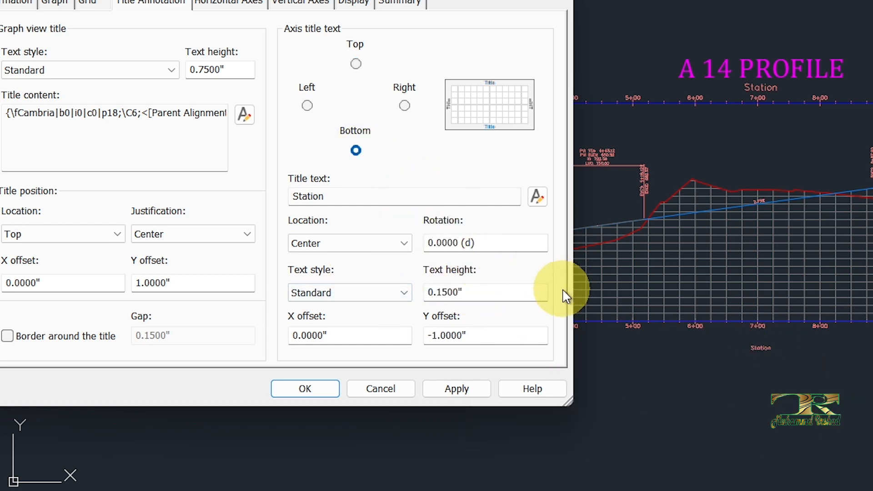
click(537, 197)
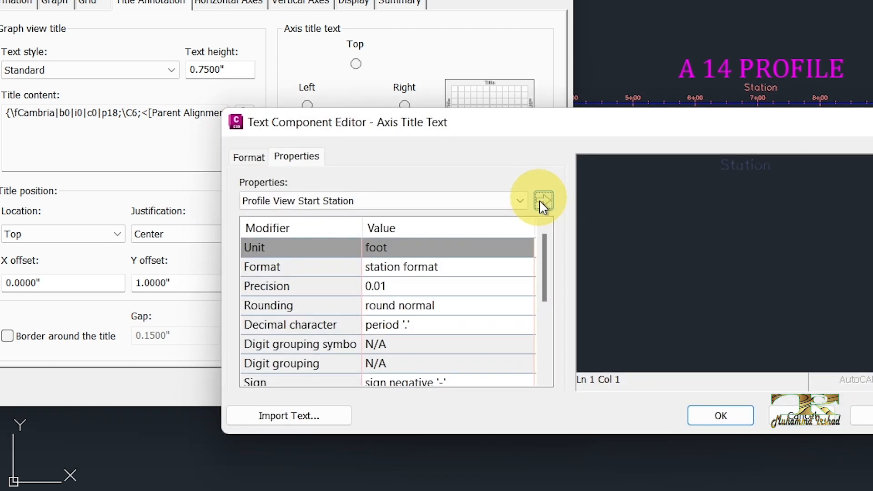
click(327, 201)
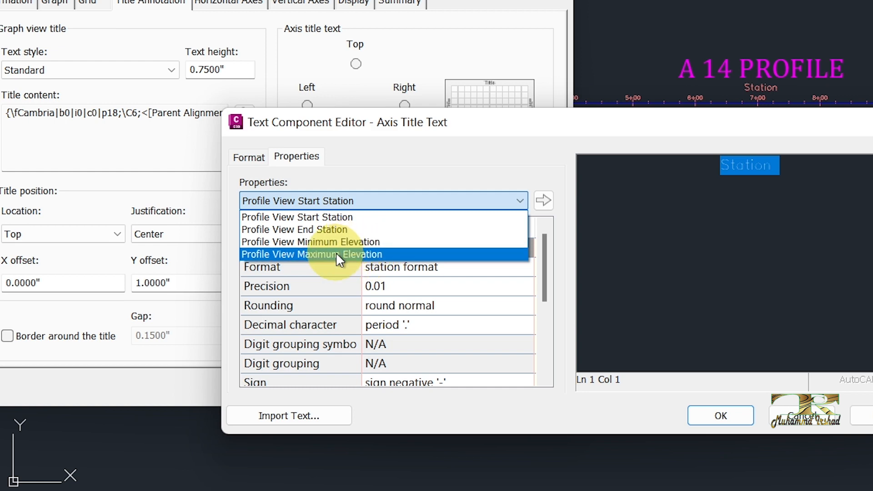
click(800, 413)
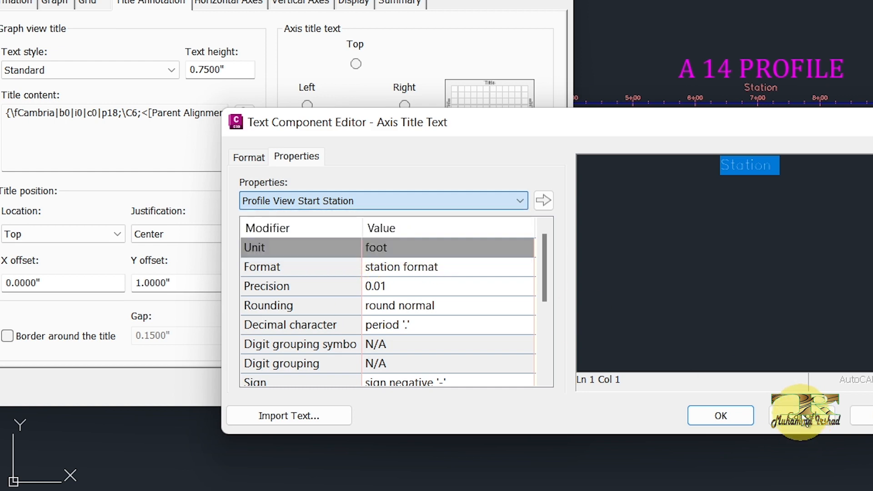
click(797, 413)
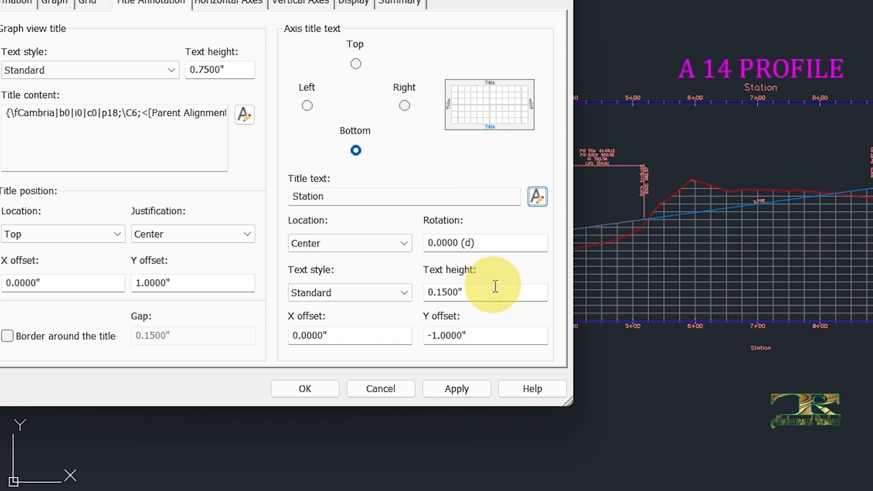
- Set the bottom axis title's text height to 0.75" and apply the style
drag(496, 286, 389, 291)
text(.75)
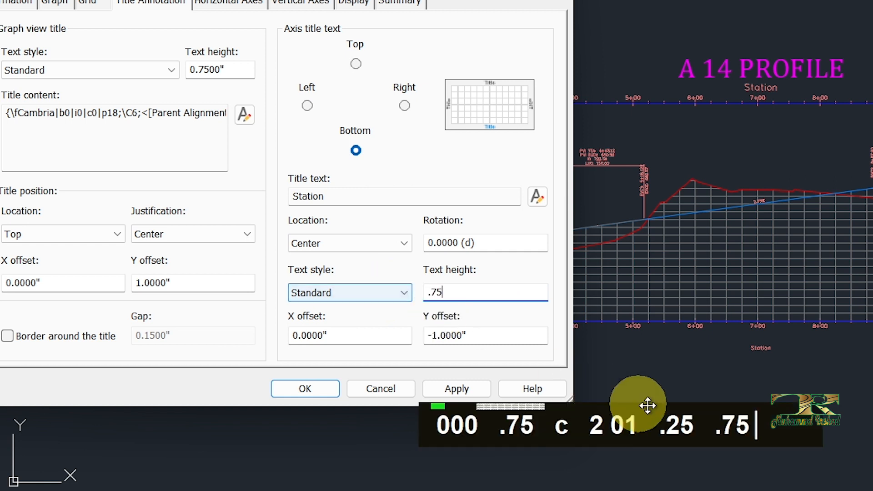
click(455, 388)
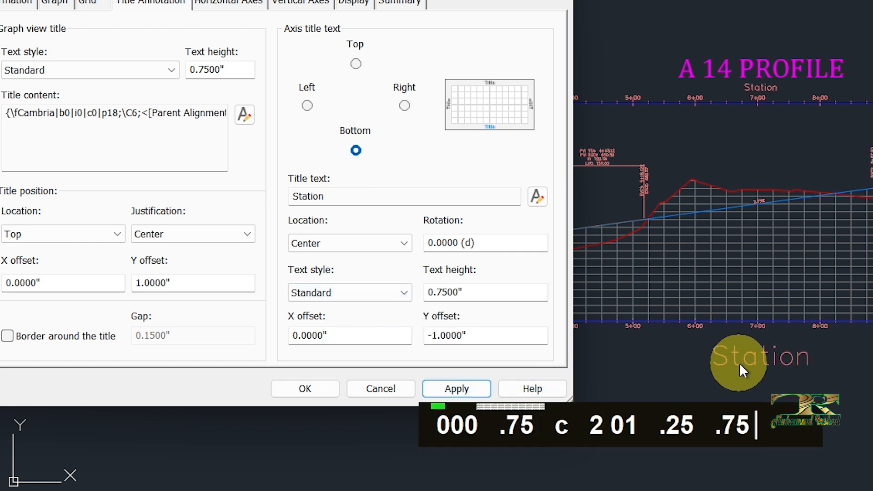
- Try a rotation of 90 degrees on the bottom axis title and return it to 0, applying each value
drag(514, 243, 404, 241)
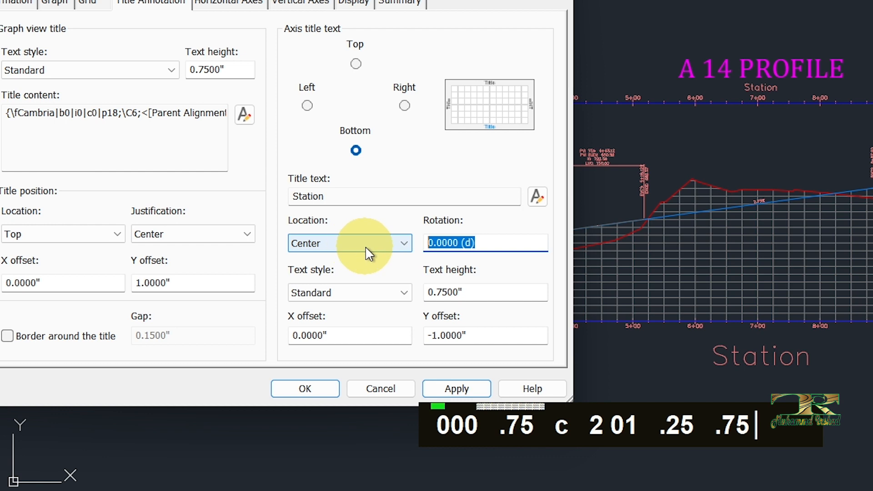
text(90)
click(455, 389)
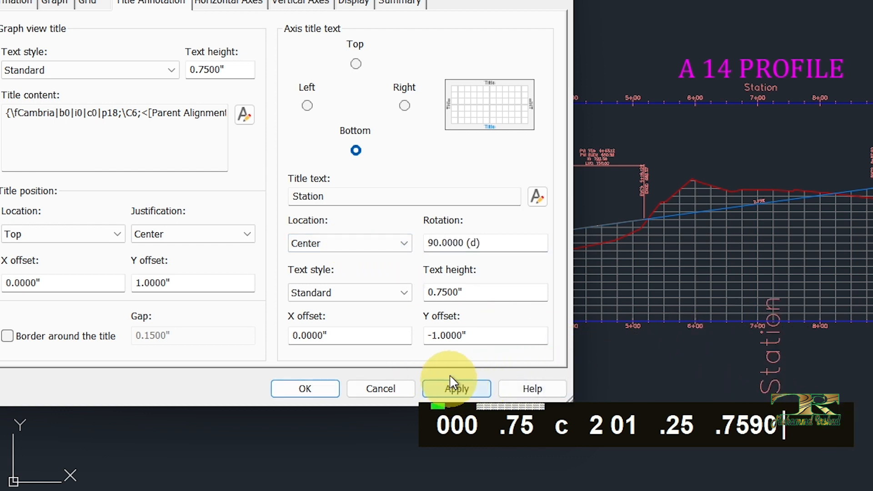
drag(512, 243, 376, 240)
text(0)
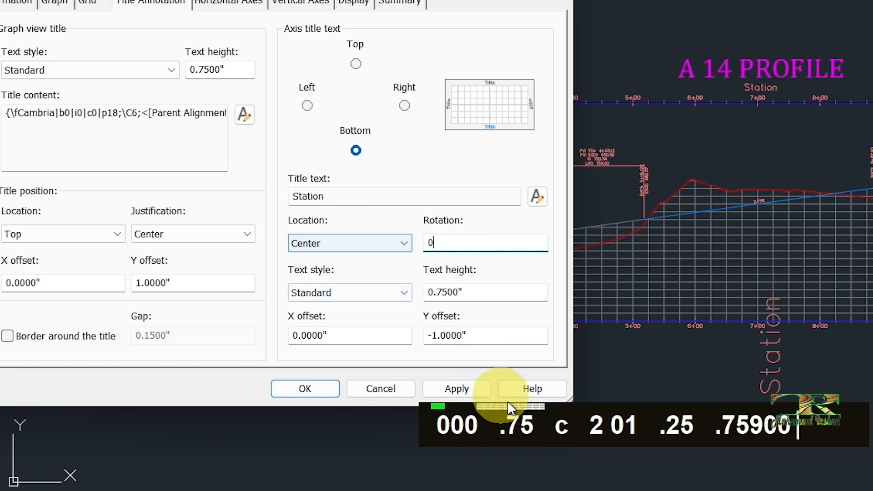
click(460, 387)
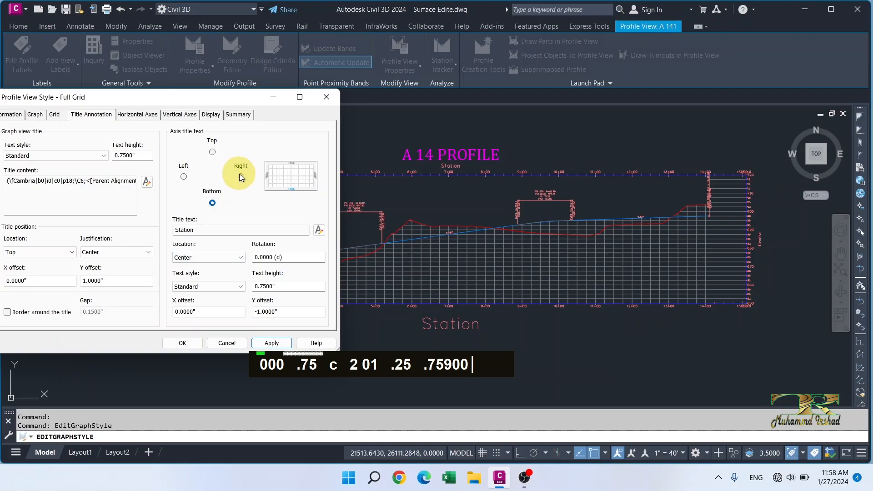
- Set the right axis title's text height to 0.75" and apply the style
click(404, 106)
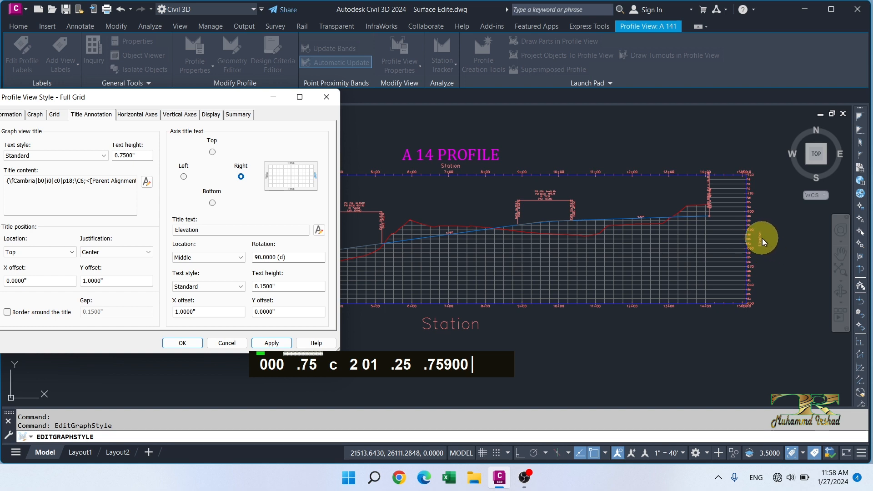
drag(312, 288, 217, 286)
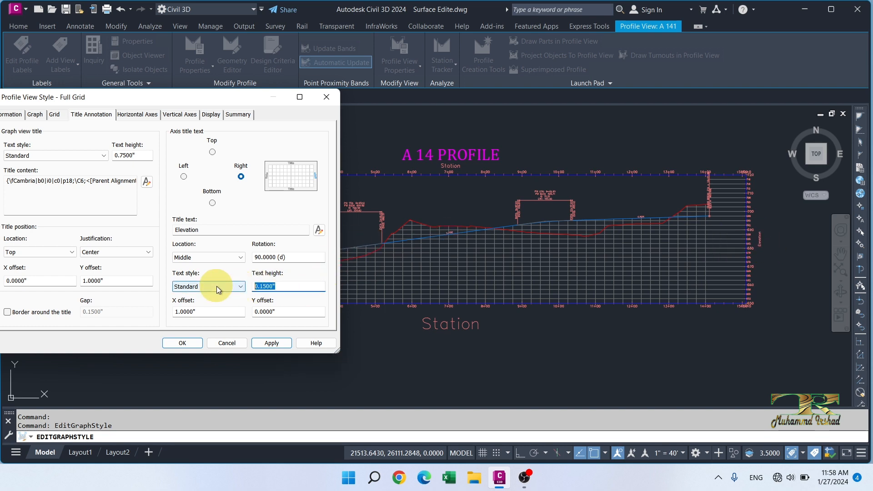
text(.75)
click(273, 344)
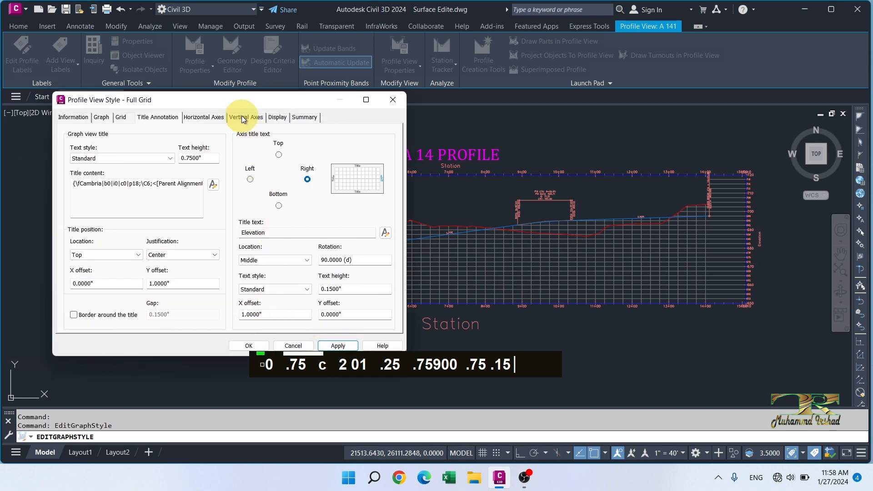
- Set the bottom horizontal axis's major tick interval to 50' and apply the style
drag(241, 103, 223, 120)
click(208, 131)
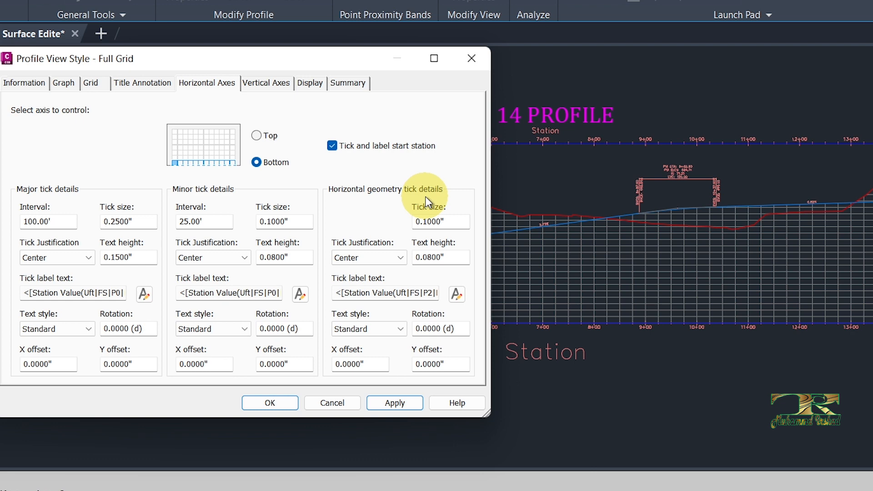
click(257, 135)
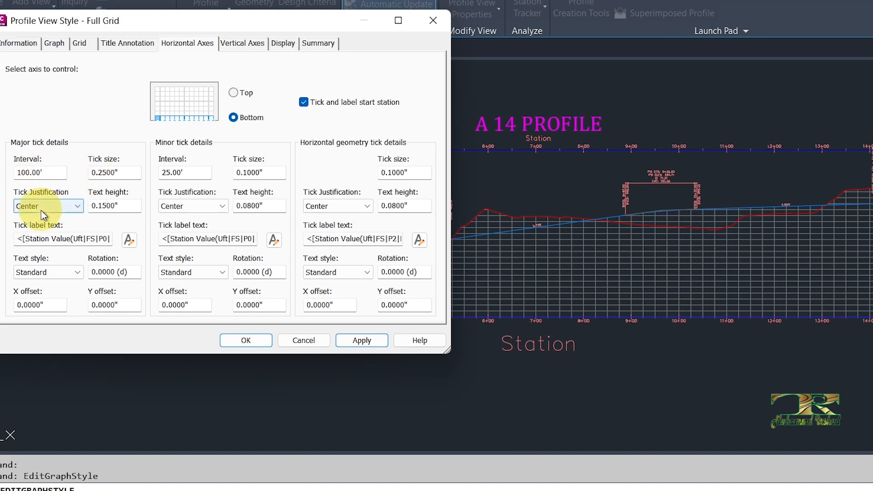
click(76, 209)
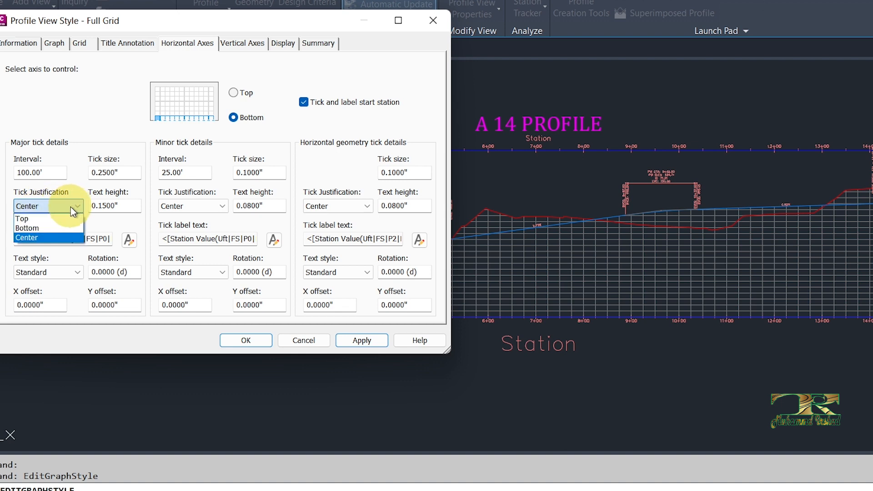
click(67, 212)
click(116, 206)
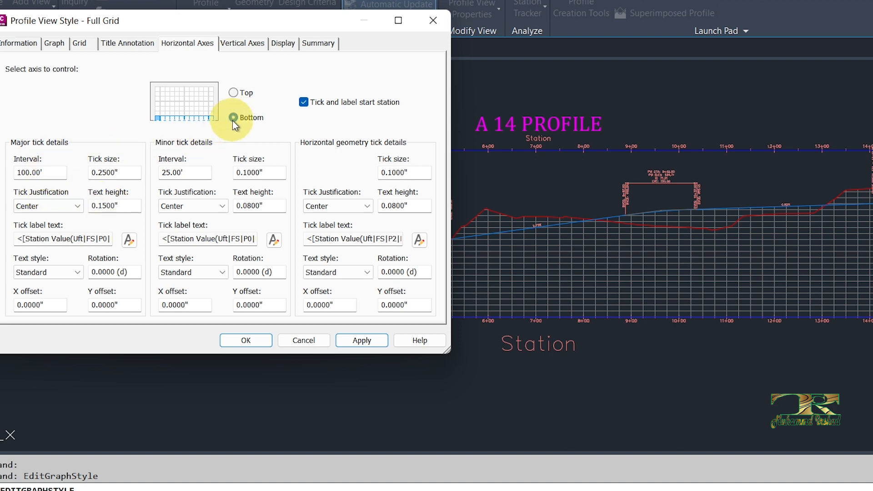
double_click(55, 172)
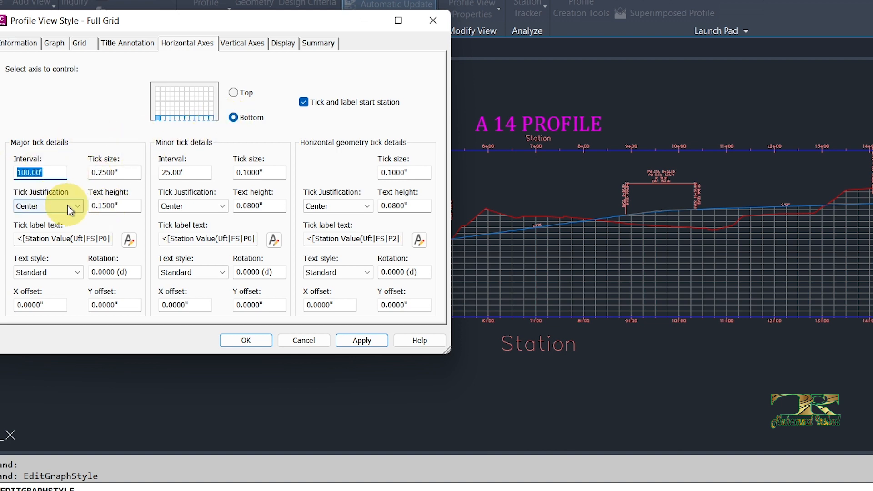
text(50)
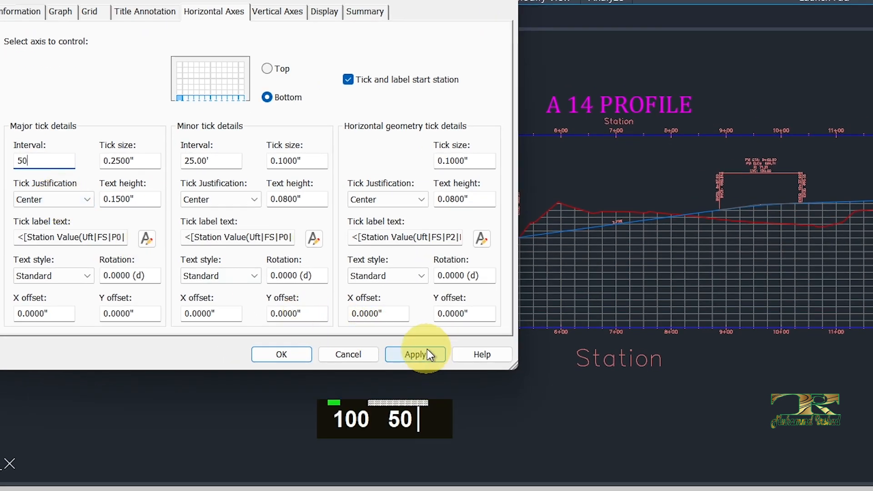
click(427, 354)
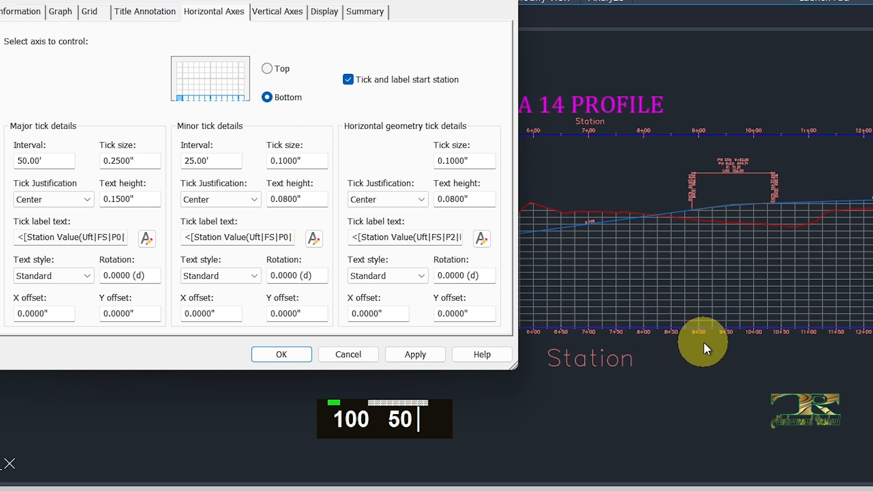
- Try a major tick interval of 200' on the bottom horizontal axis and apply it
drag(50, 158, 17, 165)
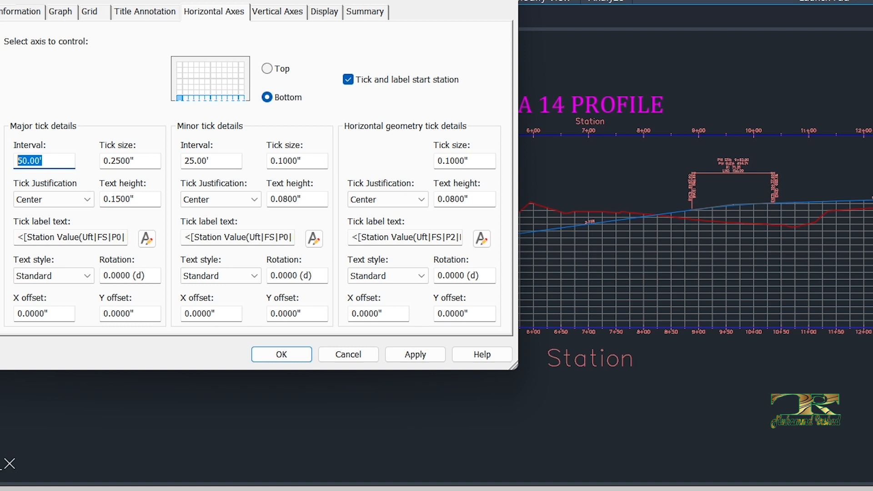
text(200)
click(429, 356)
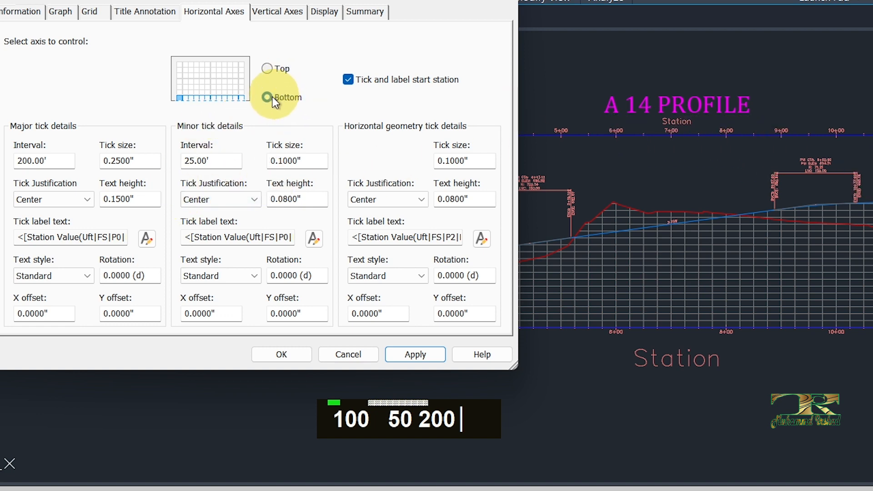
- Try a major tick size of 3" and a text height of 0.25" on the bottom axis, applying each value
double_click(129, 160)
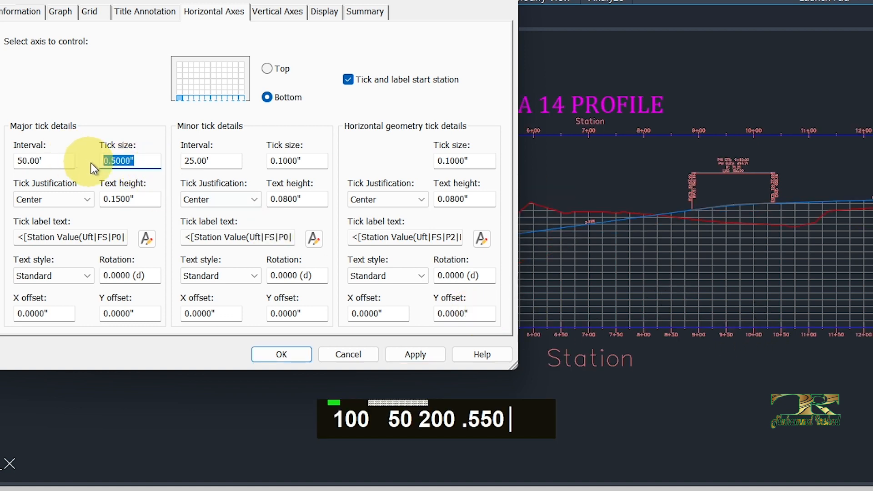
text(3)
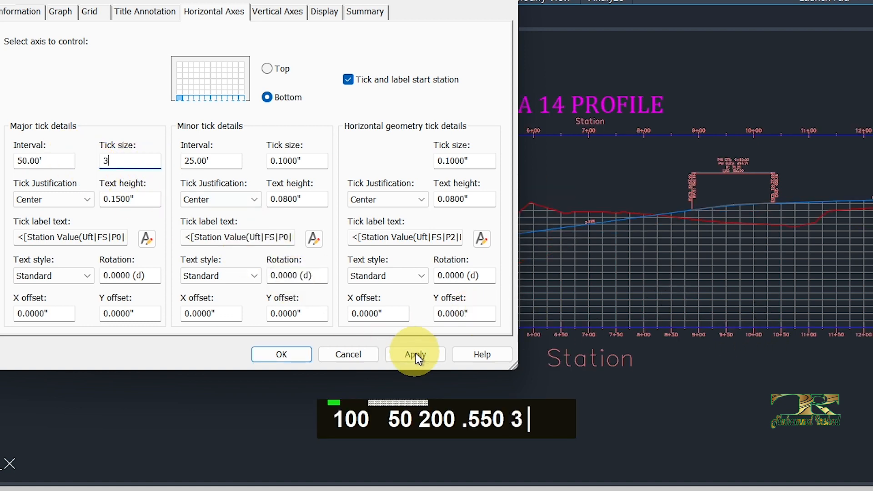
click(413, 355)
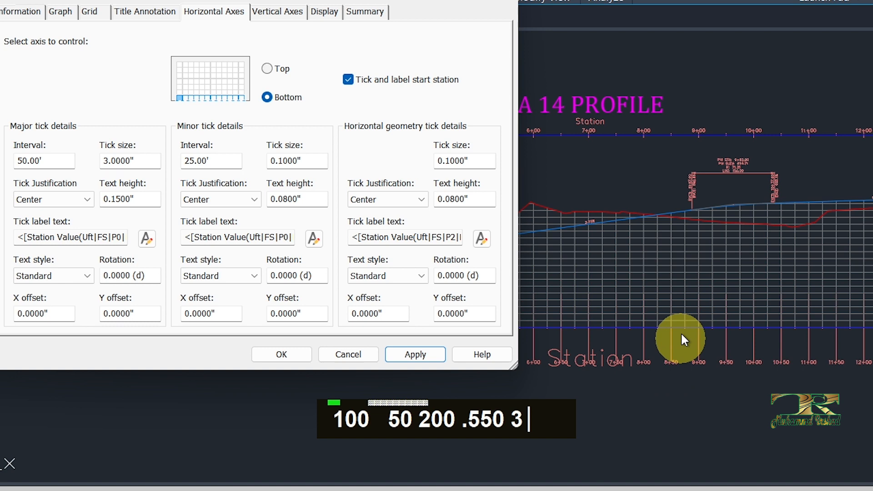
double_click(119, 199)
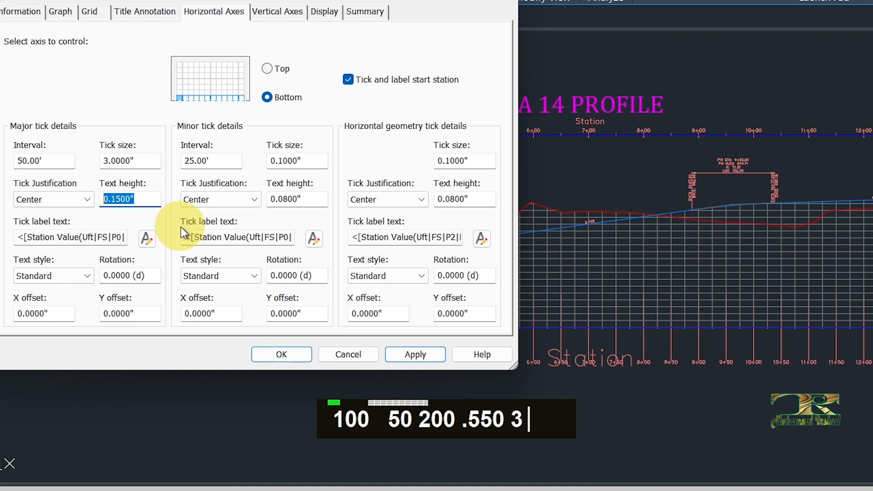
text(.)
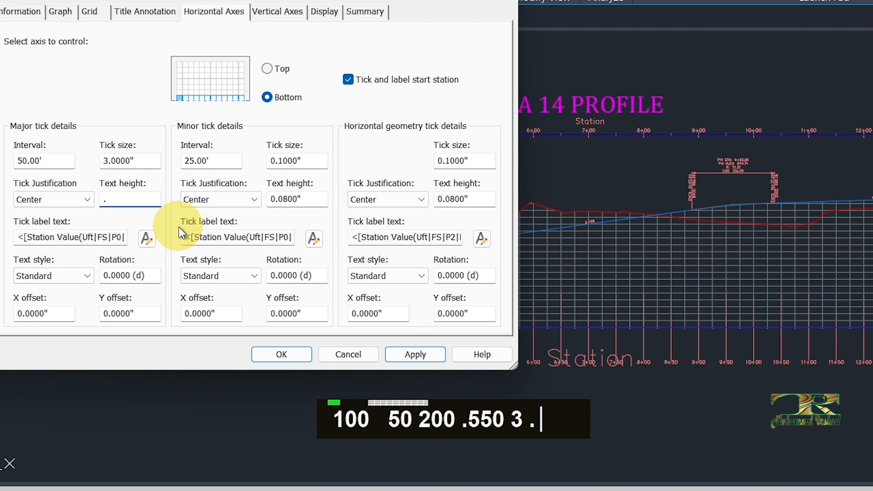
text(25)
click(415, 355)
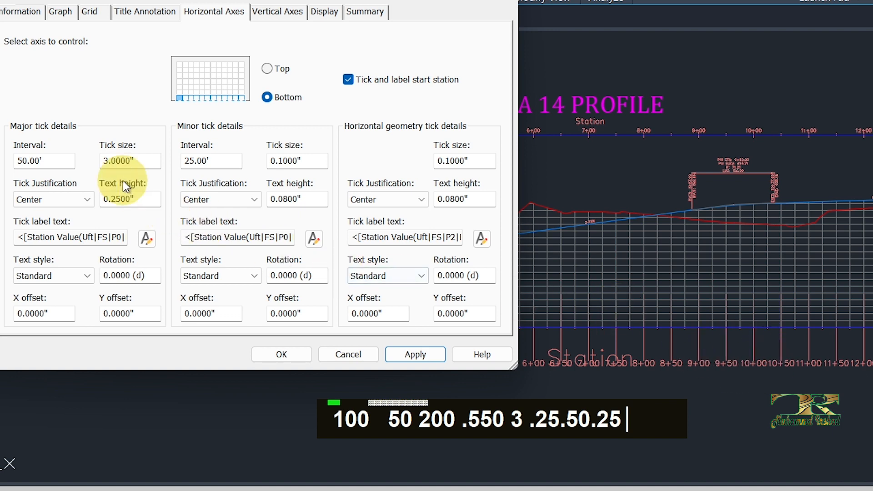
- Return the bottom axis's major tick text height to 0.15" and tick size to 0.25", and apply the style
drag(141, 160, 60, 170)
drag(154, 202, 23, 200)
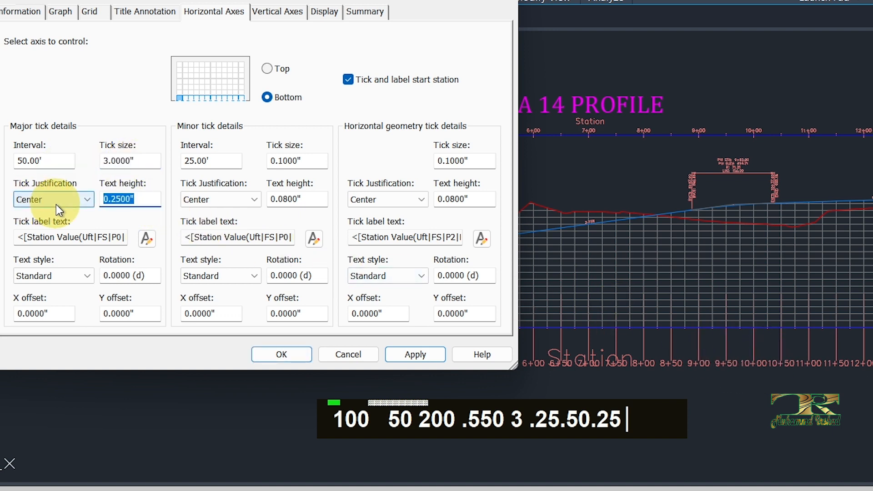
text(.15)
drag(152, 161, 36, 162)
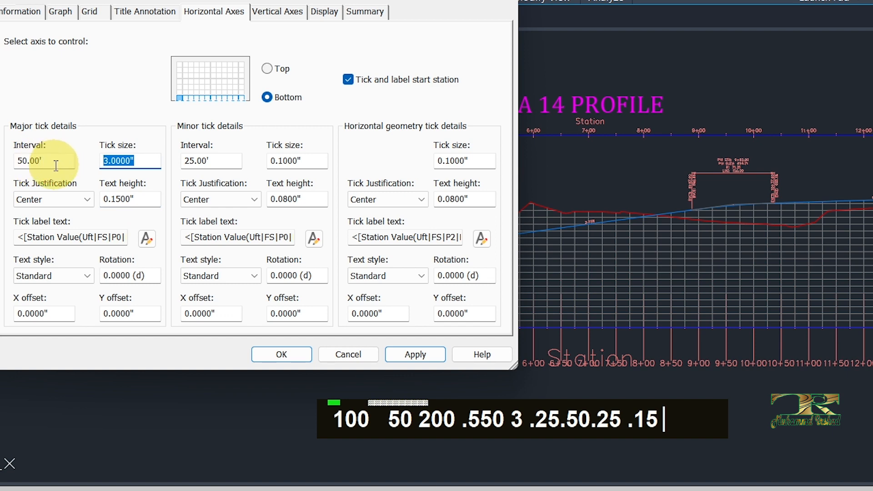
text(.25)
click(407, 354)
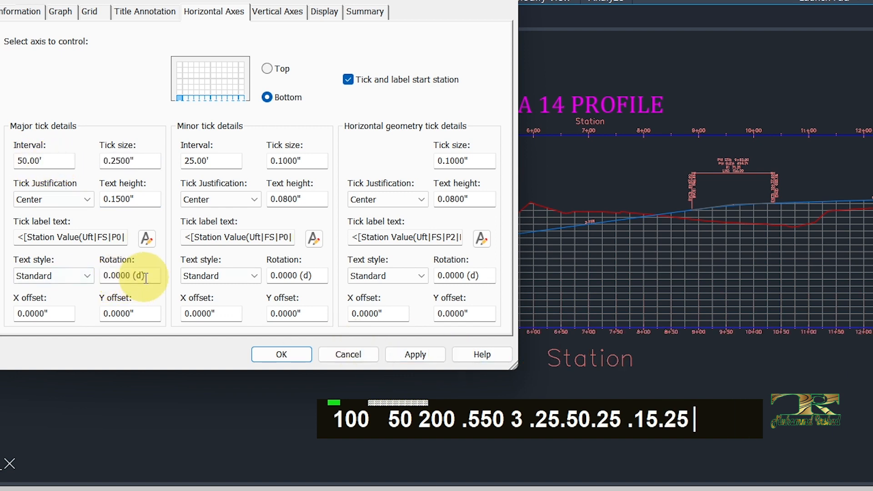
- Rotate the bottom axis's major tick labels to 45 degrees and apply the style
drag(146, 278, 104, 275)
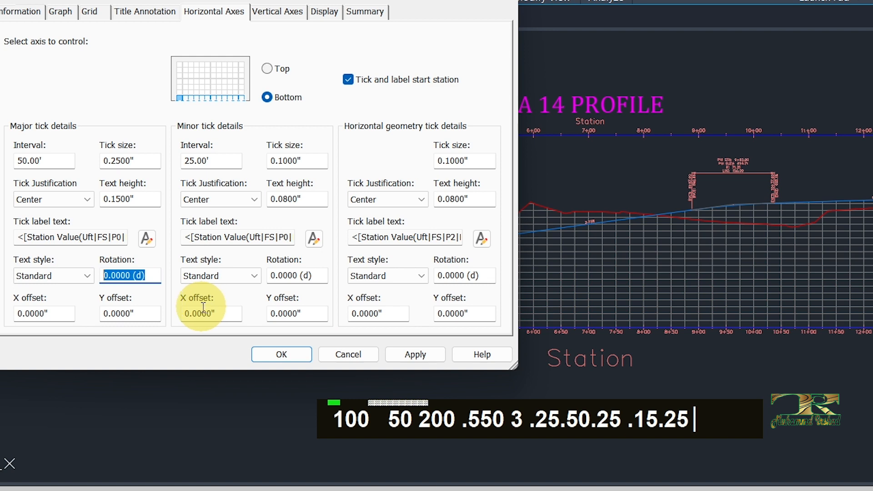
text(45)
click(411, 354)
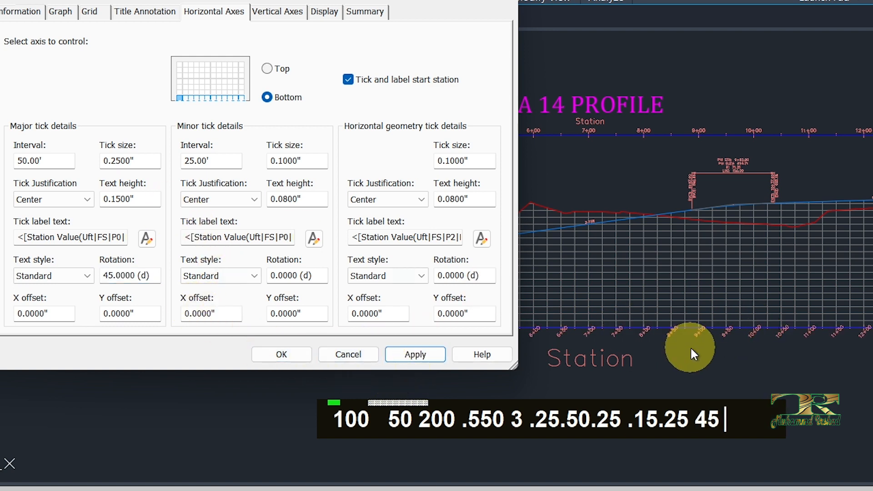
- Set the bottom axis's major tick size to 0.5" and text height to 0.25", and accept the style changes
double_click(118, 161)
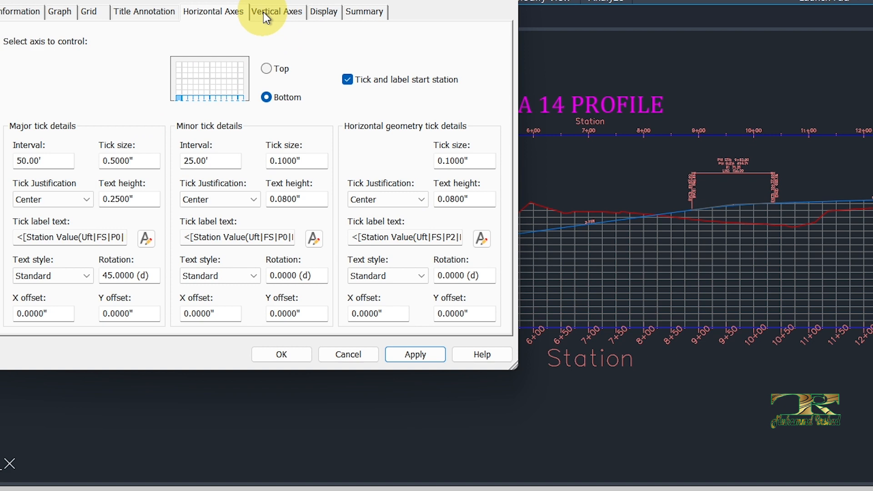
click(279, 15)
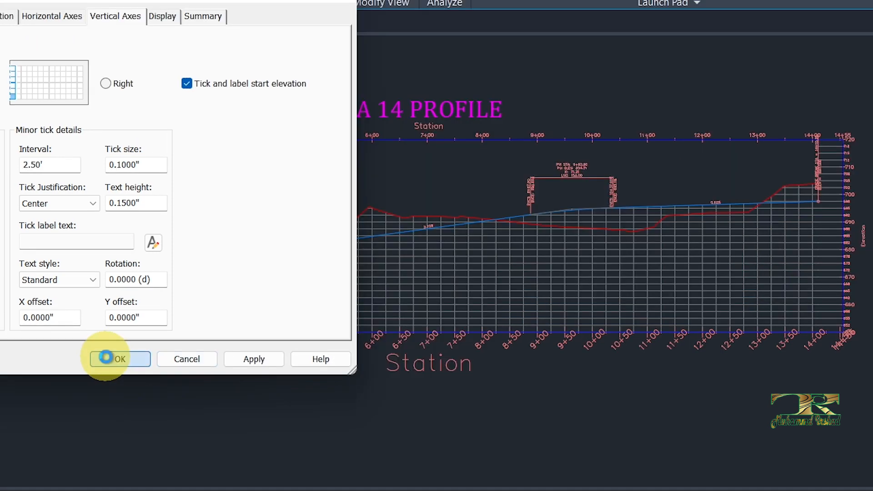
click(287, 358)
- Reopen the profile view's style and set the left vertical axis's major tick interval to 5', applying the change
scroll(764, 263, up, 5)
scroll(764, 254, up, 2)
middle_drag(723, 245, 499, 305)
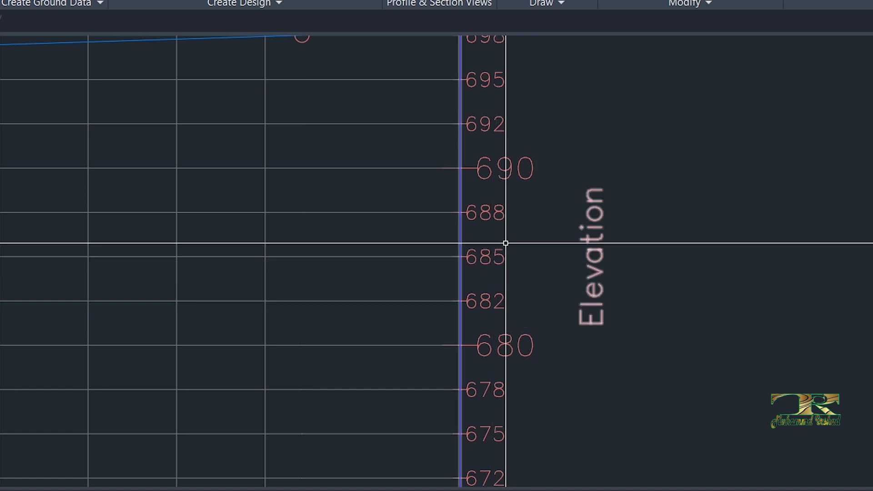
scroll(538, 242, down, 4)
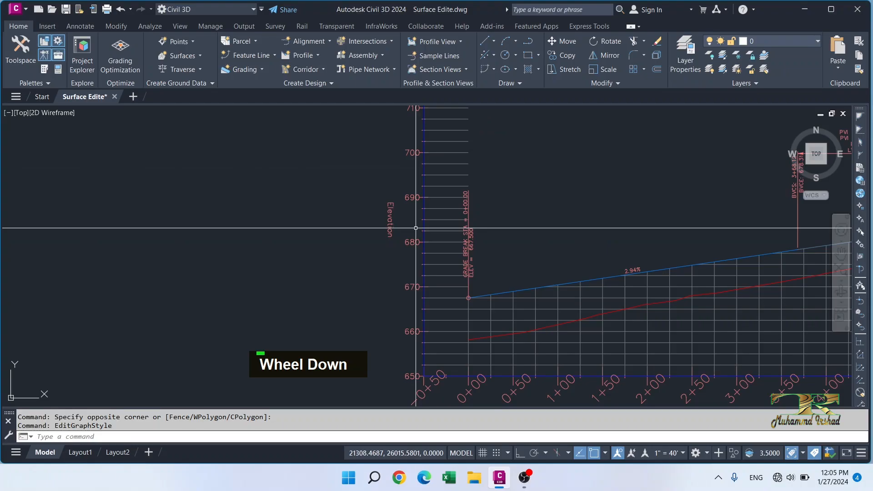
click(441, 196)
right_click(441, 206)
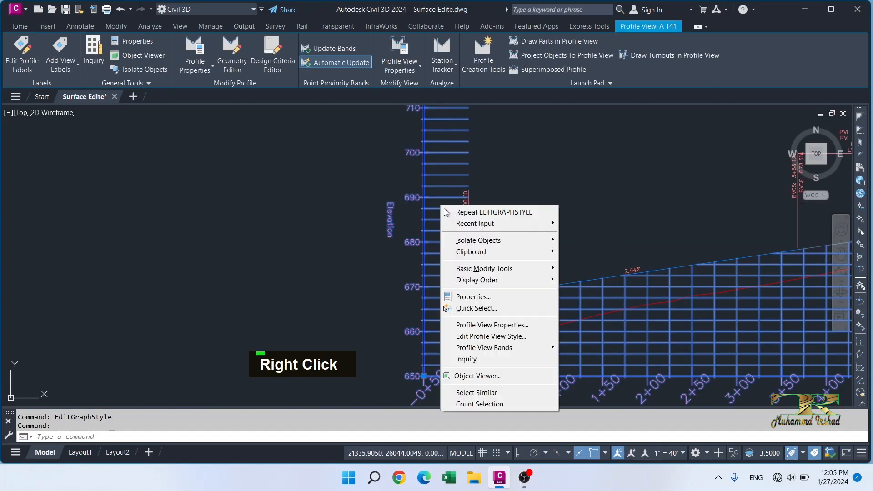
click(474, 340)
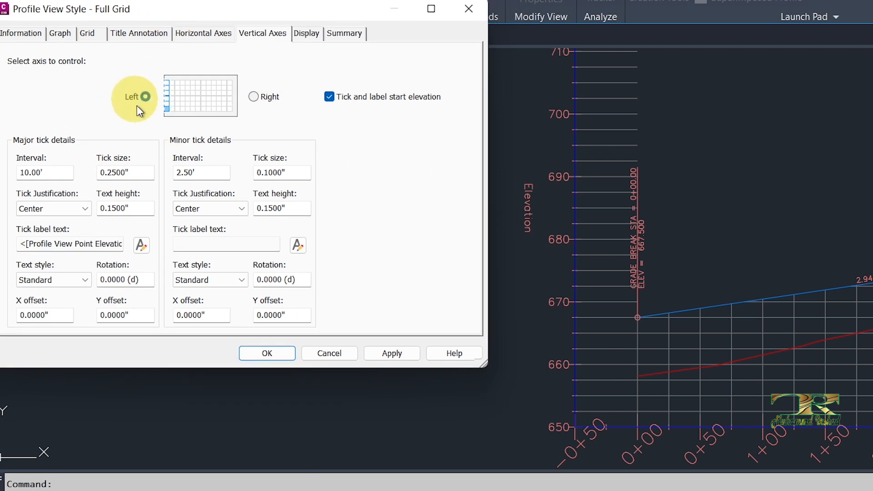
double_click(41, 173)
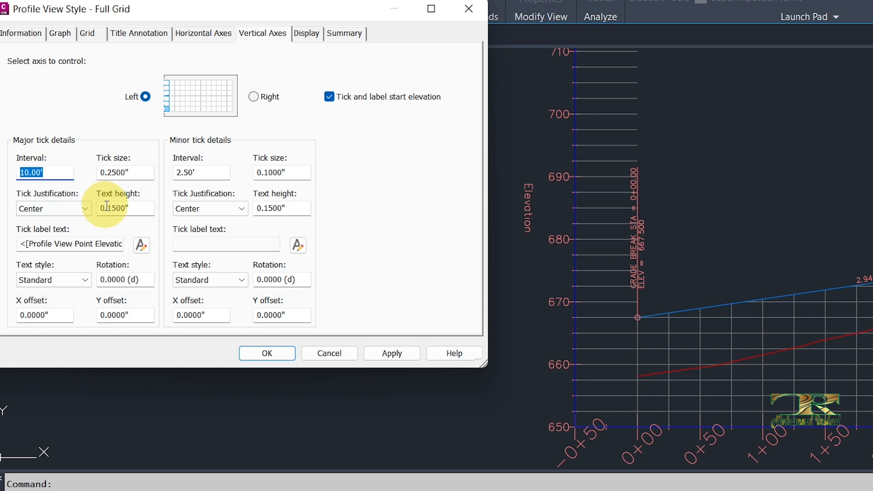
text(5)
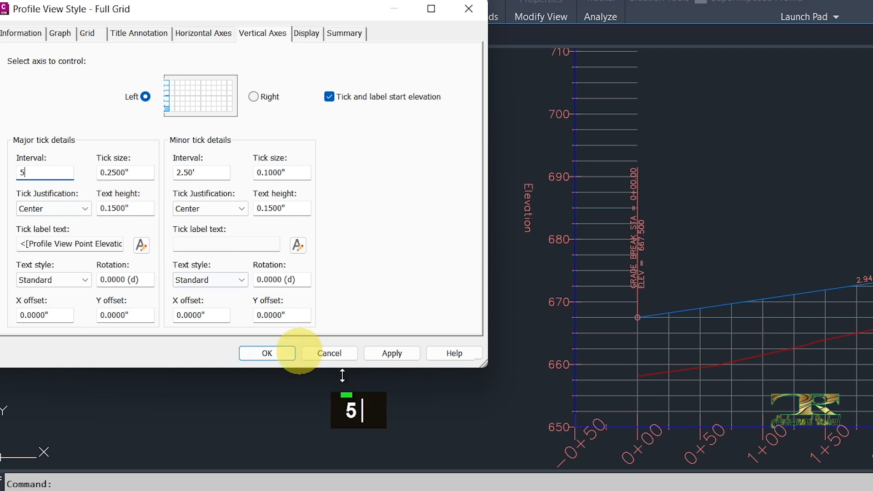
click(393, 355)
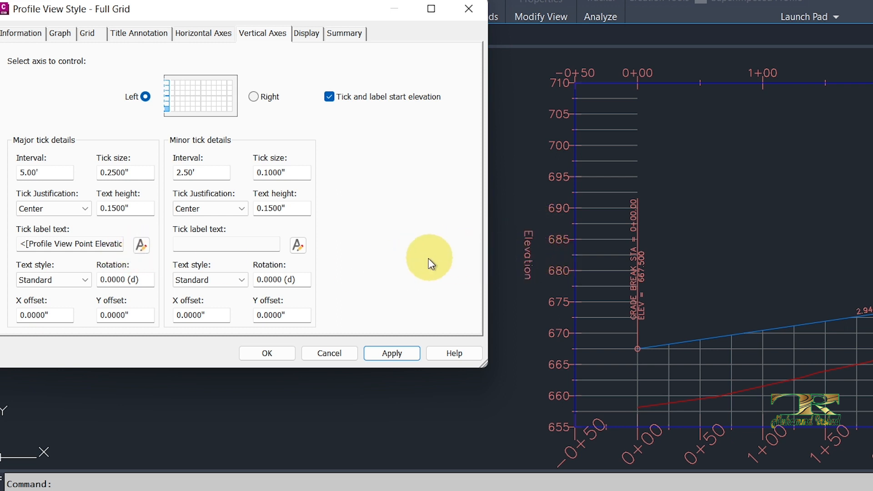
- Compare the tick settings of the bottom horizontal axis with those of the right and left vertical axes
click(209, 40)
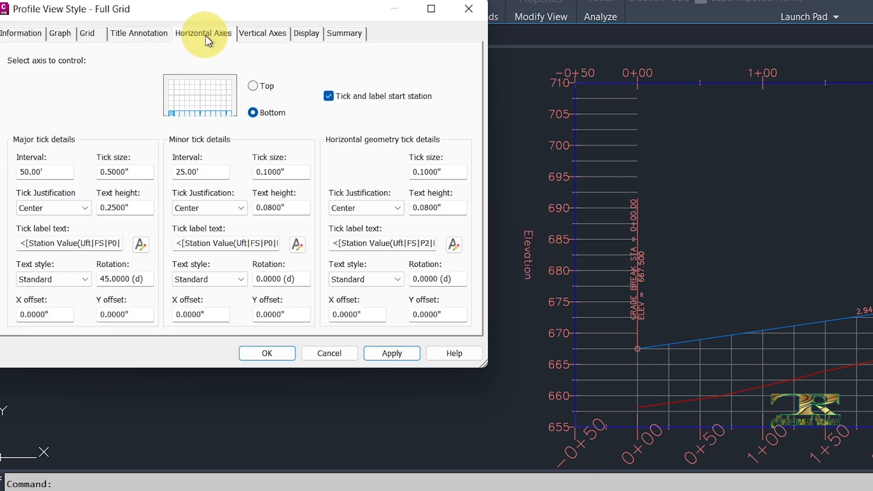
click(273, 38)
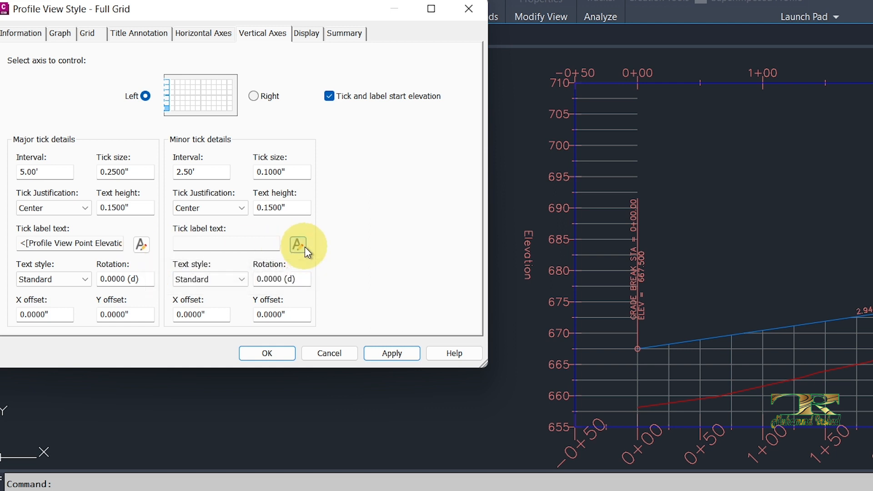
click(268, 97)
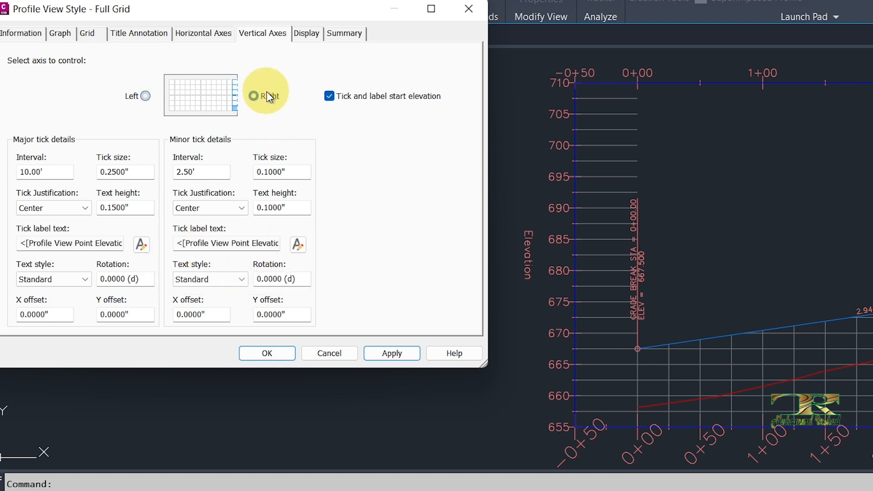
click(144, 96)
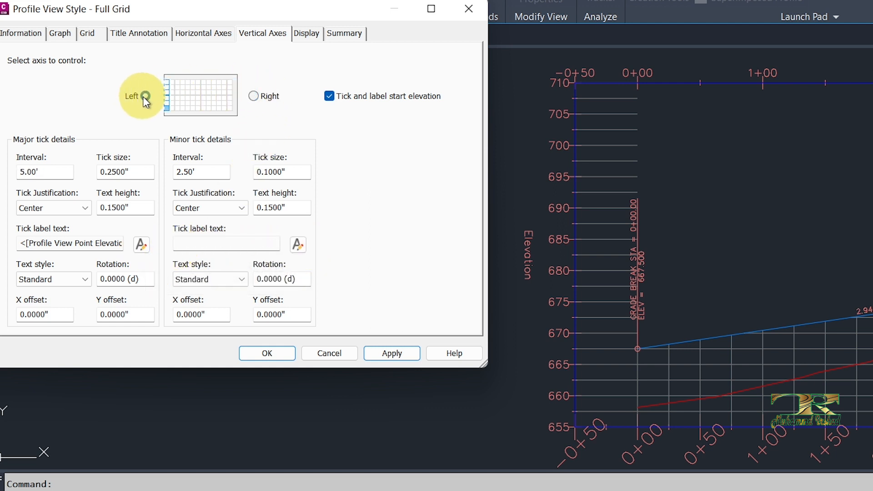
- Edit the left vertical axis's major tick label text and set its color to Green
click(137, 211)
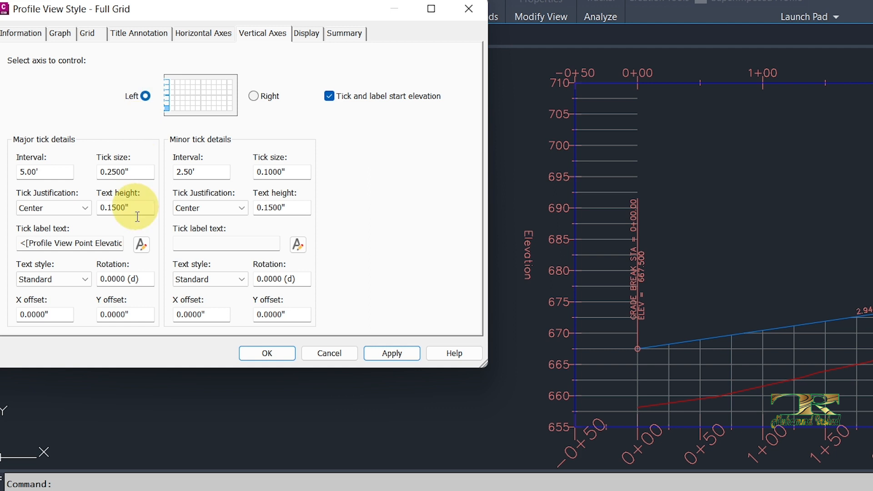
click(141, 245)
click(631, 213)
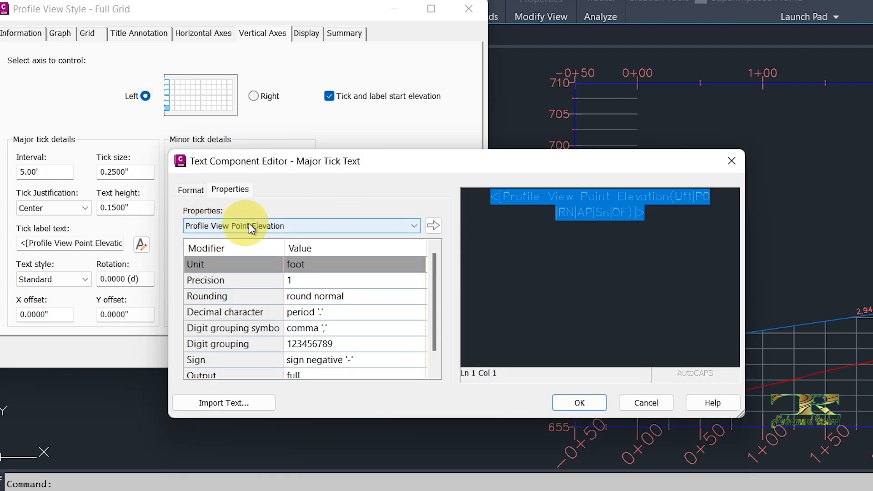
click(291, 226)
click(299, 226)
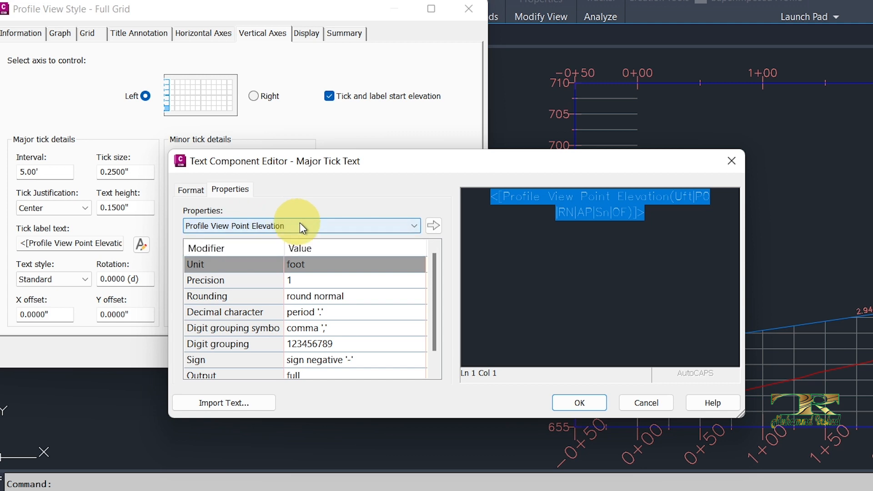
click(191, 189)
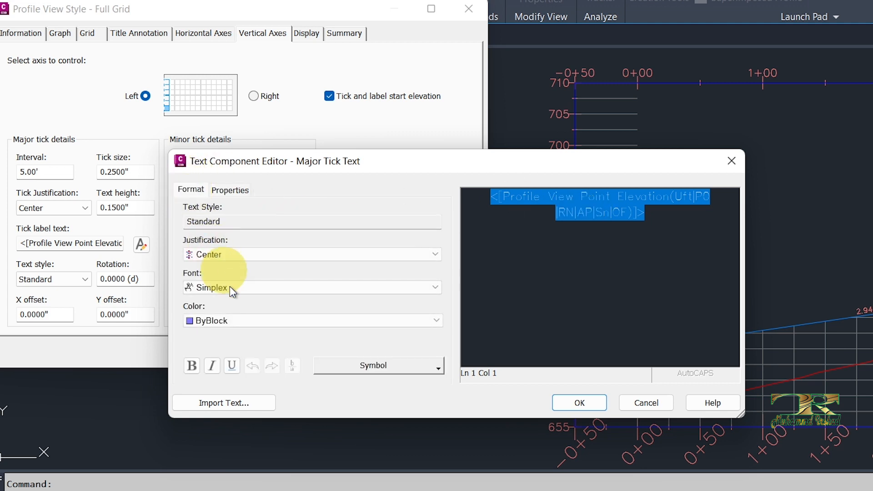
click(219, 323)
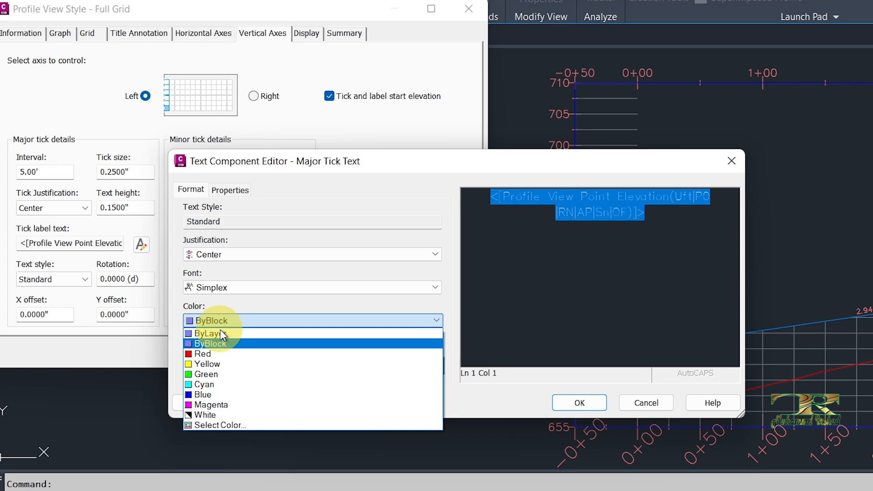
click(211, 374)
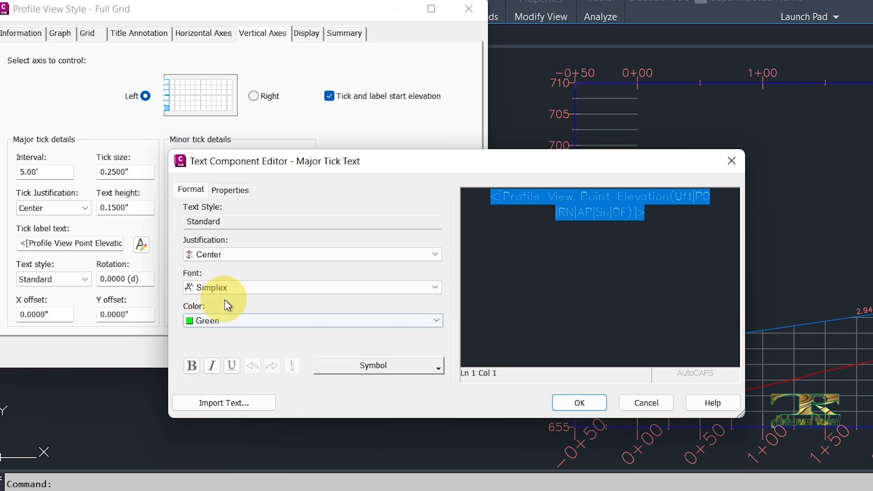
- Set the left axis's major tick label font to Cambria and apply the style
click(242, 289)
key(c)
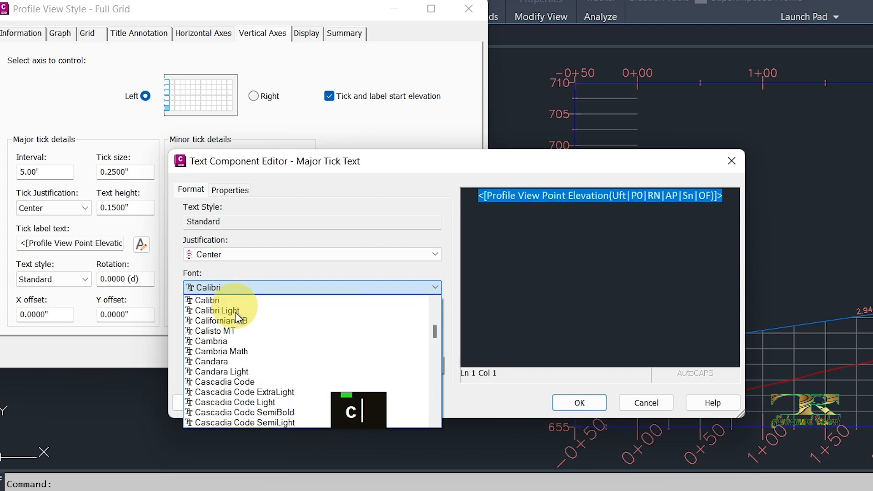
click(218, 310)
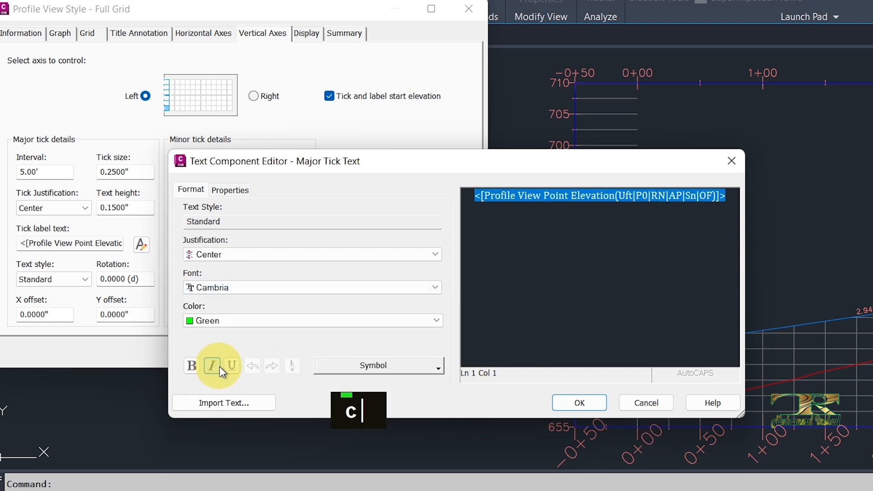
click(591, 409)
click(391, 354)
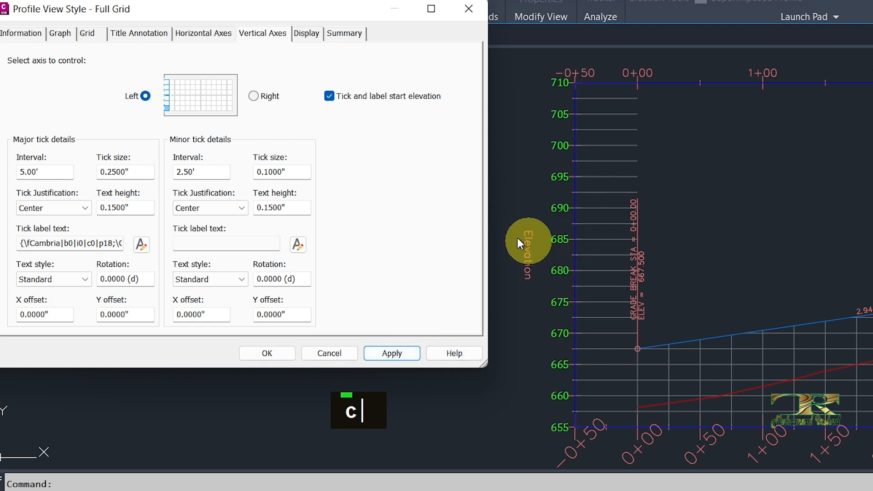
- Set the left axis's major tick text height to 0.25" and apply the style
drag(139, 205, 93, 214)
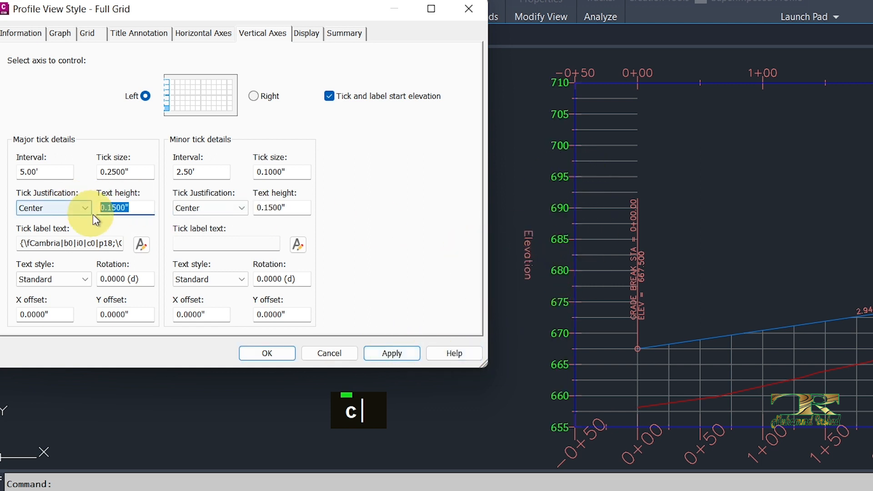
text(.25)
click(397, 353)
scroll(523, 278, down, 1)
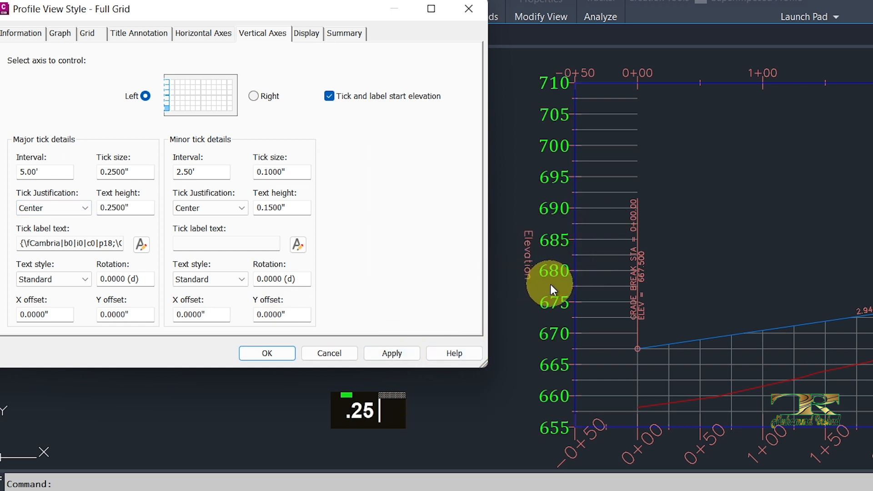
- Accept the style changes and inspect the elevation labels along the profile view's vertical axes
click(305, 35)
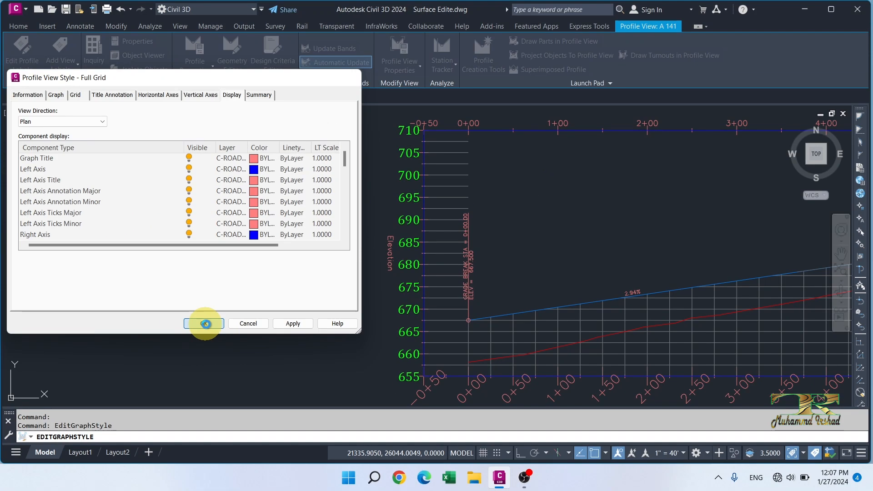
click(111, 354)
scroll(22, 273, down, 5)
middle_drag(471, 282, 361, 281)
scroll(715, 253, up, 4)
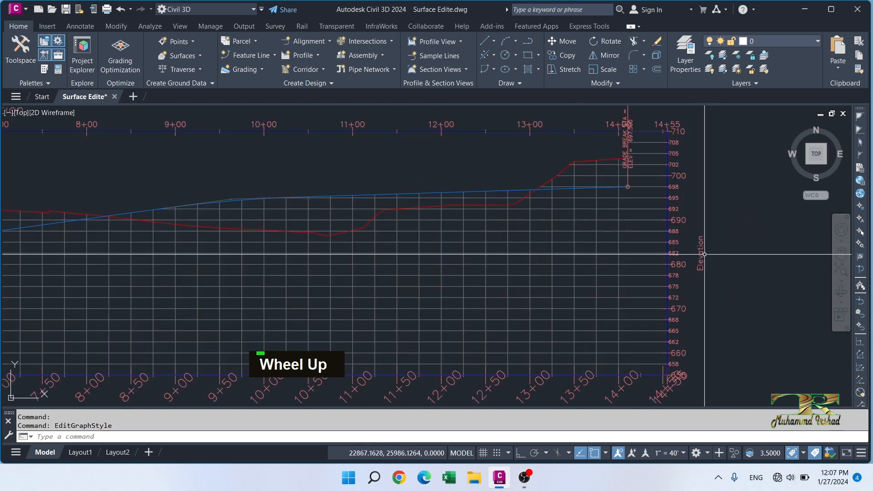
middle_drag(672, 257, 520, 261)
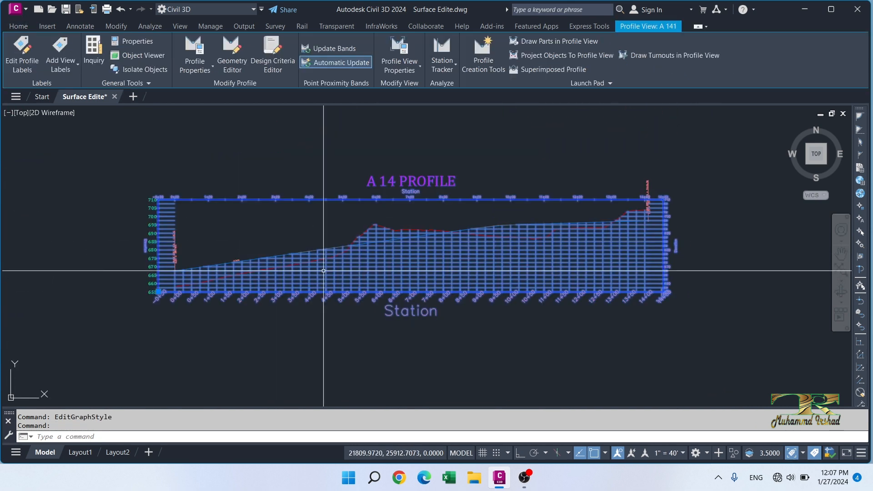
- Reopen the profile view's style beside the profile and select the Graph Title display component
right_click(324, 271)
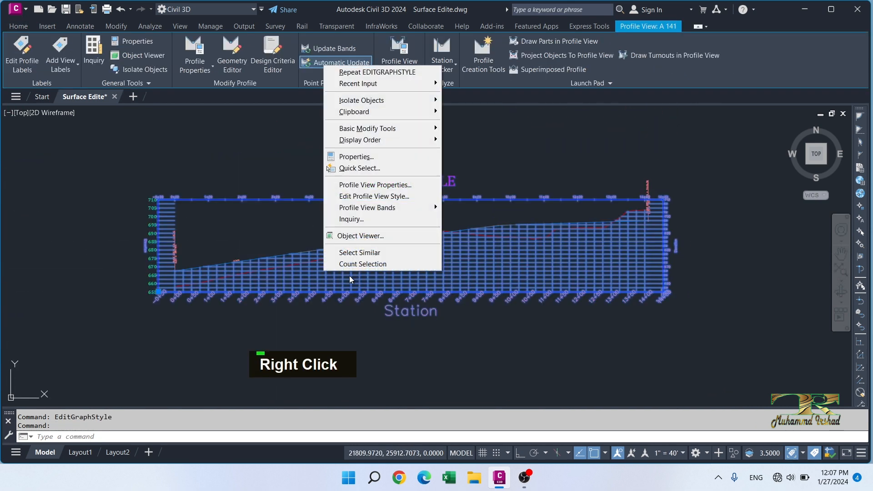
click(369, 198)
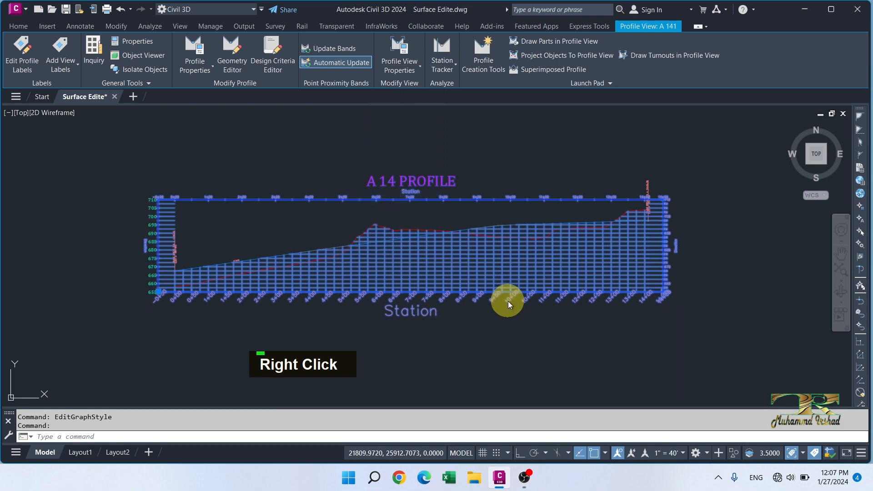
drag(163, 78, 653, 118)
click(471, 198)
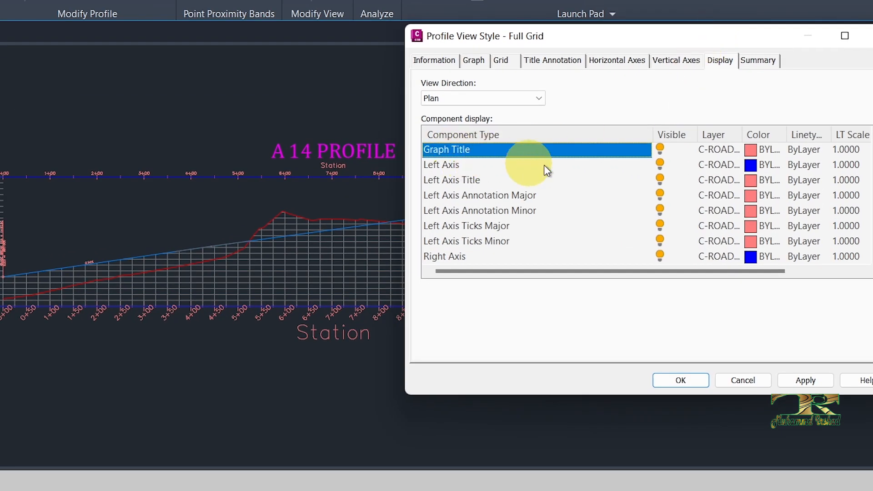
- Hide the Graph Title component and show it again, applying the style each time
click(661, 150)
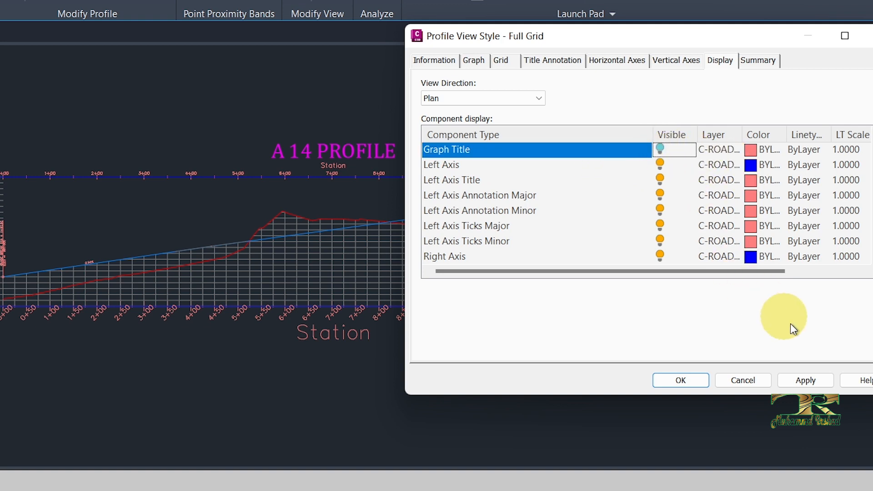
click(803, 384)
click(659, 150)
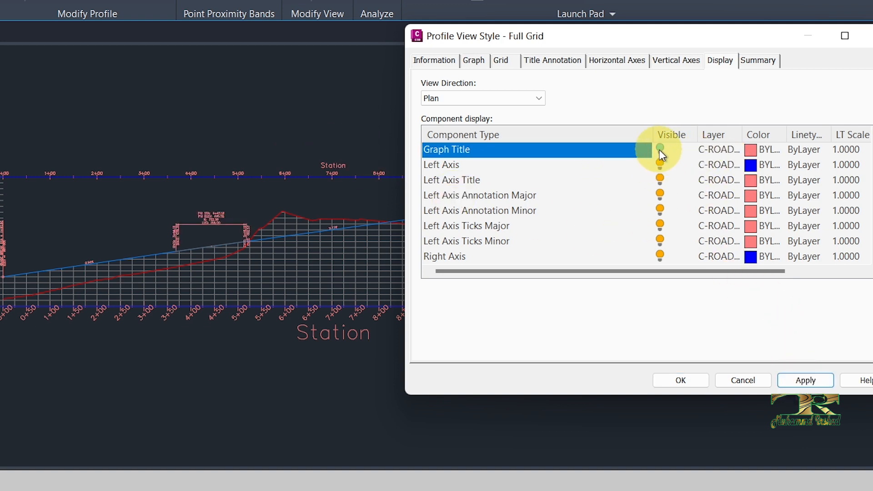
click(805, 380)
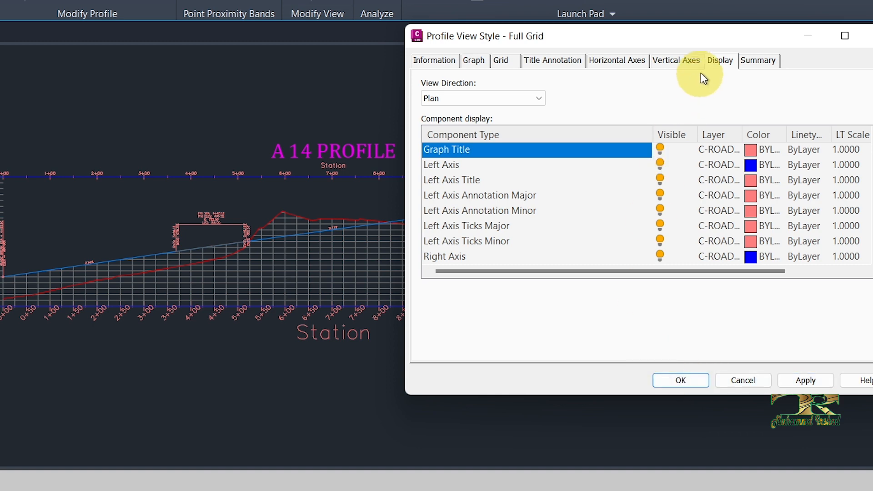
- Review the vertical axes and title annotation settings and examine the style's list of display components
click(676, 60)
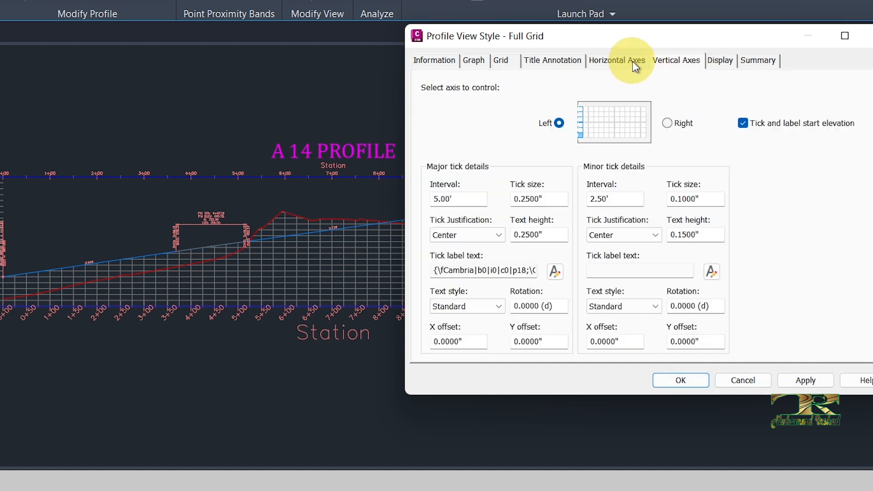
double_click(723, 61)
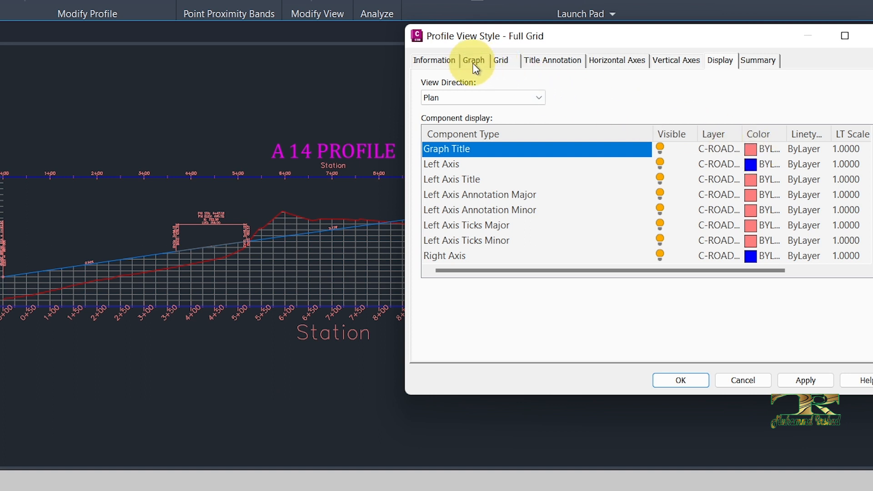
click(537, 62)
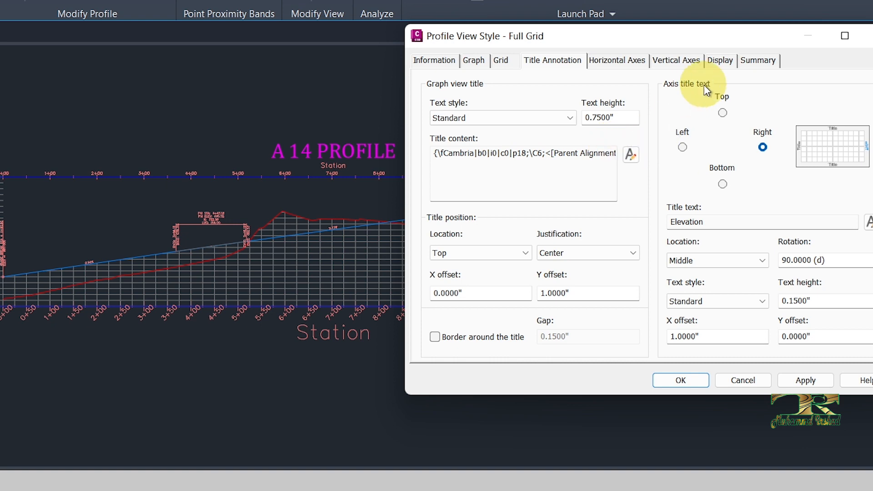
click(722, 61)
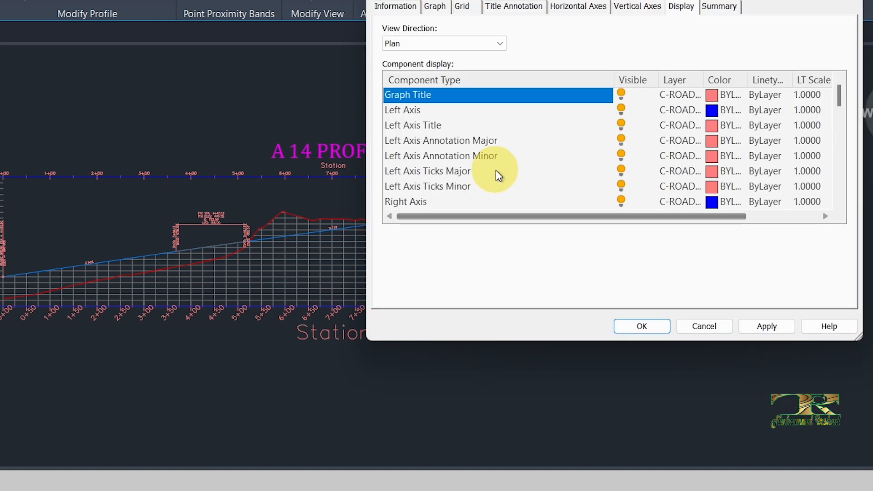
scroll(496, 170, down, 1)
scroll(476, 189, down, 1)
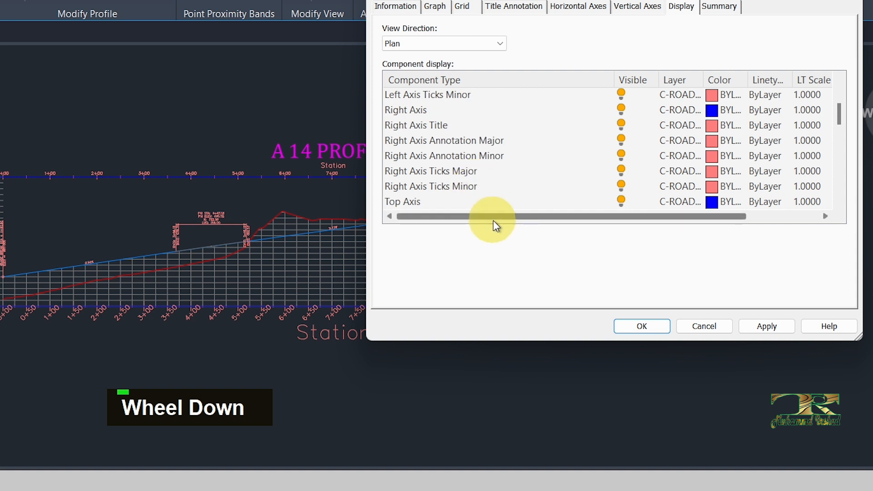
scroll(505, 187, down, 1)
scroll(504, 184, down, 4)
- Set the Grid Horizontal Major component's color to 90, apply it, and check the grid in the profile view
click(420, 156)
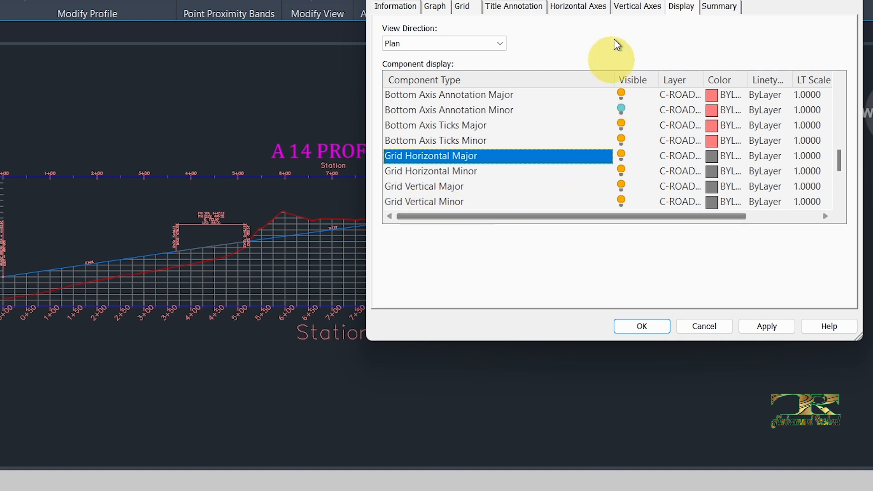
drag(620, 0, 541, 16)
drag(593, 263, 645, 257)
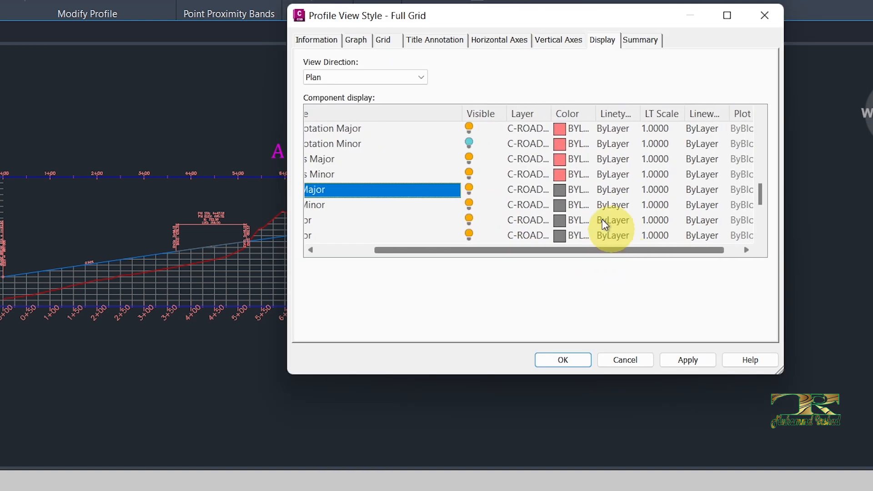
click(560, 193)
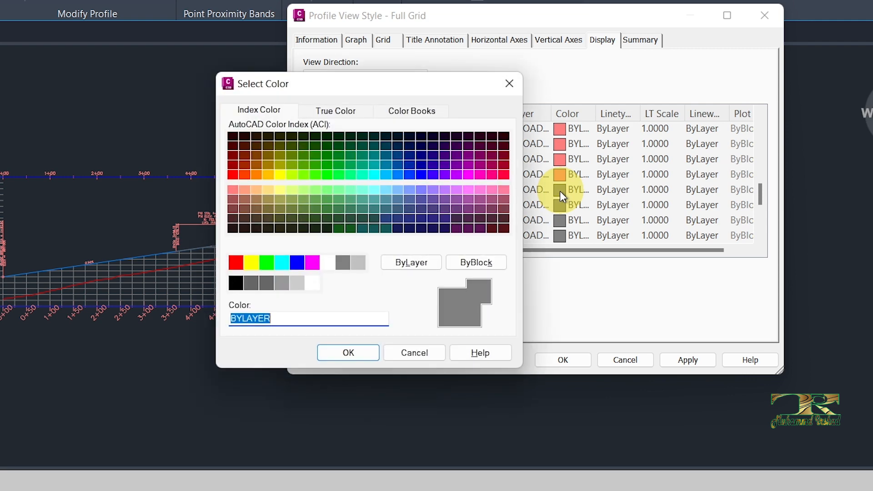
click(331, 175)
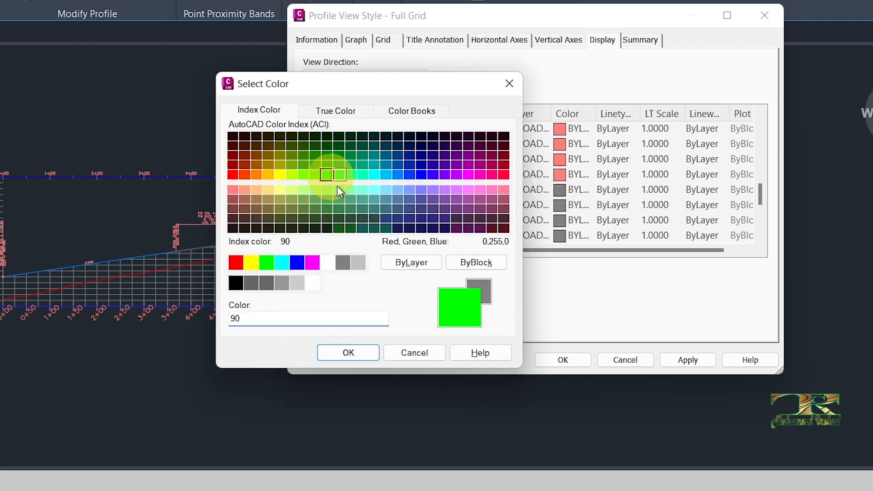
click(355, 353)
click(688, 359)
mouse_move(604, 17)
mouse_down()
mouse_move(678, 182)
mouse_move(853, 263)
mouse_up()
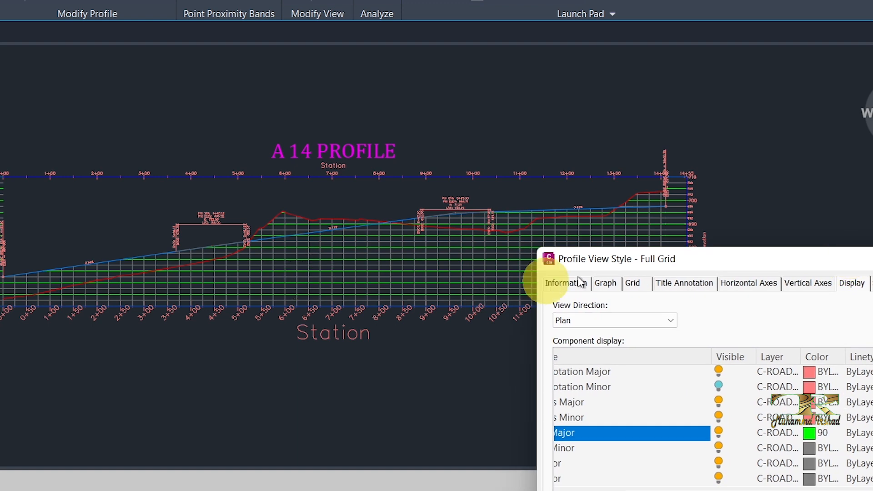
- Set the Grid Horizontal Major component's color to gray 253
drag(629, 262, 541, 86)
drag(571, 309, 549, 318)
click(748, 260)
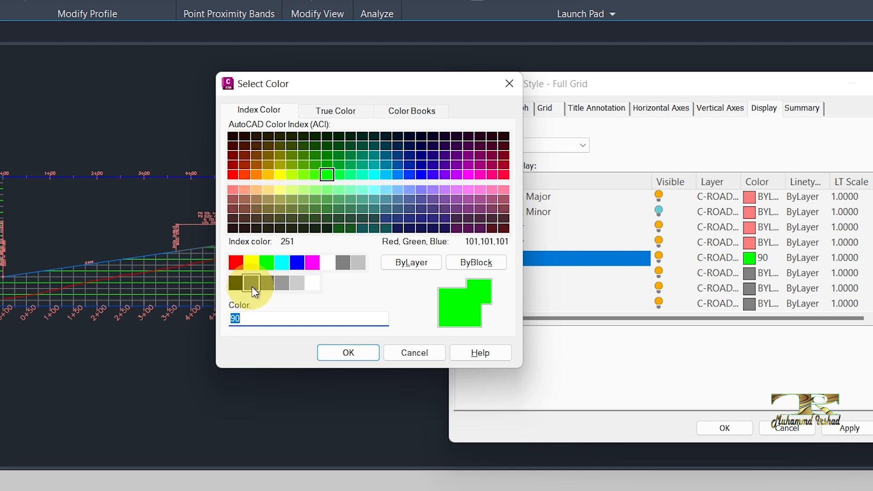
click(282, 283)
click(364, 351)
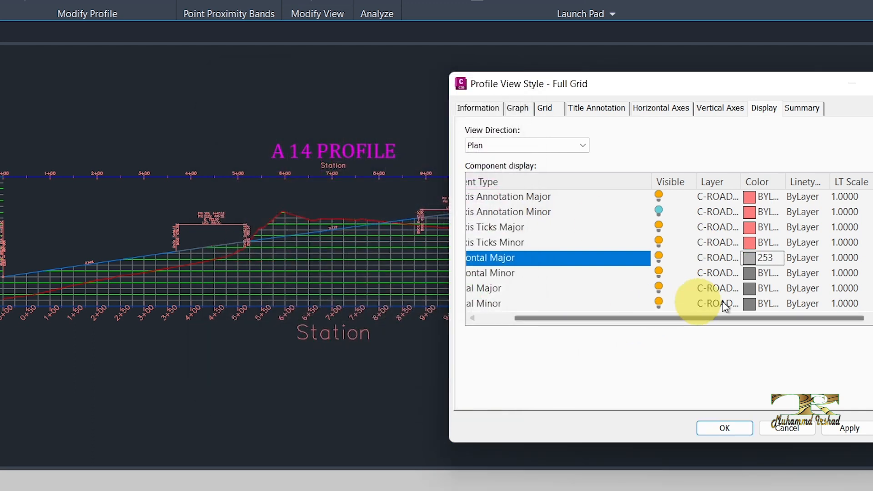
- Set the linetype of the Grid Horizontal Major component to DASHED
drag(746, 84, 619, 46)
drag(632, 280, 685, 279)
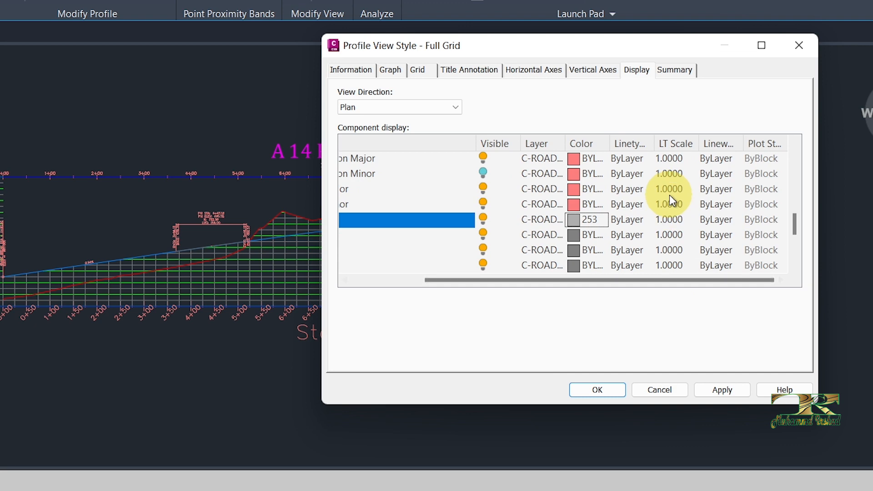
drag(655, 144, 674, 143)
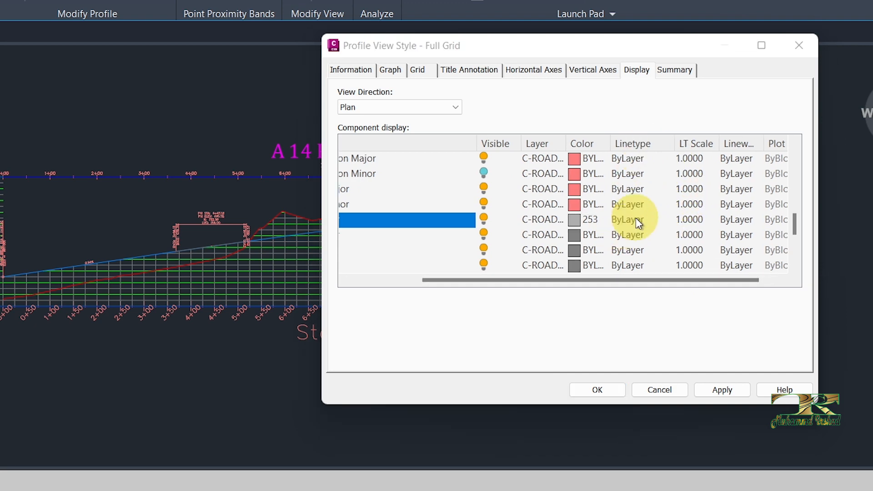
double_click(636, 219)
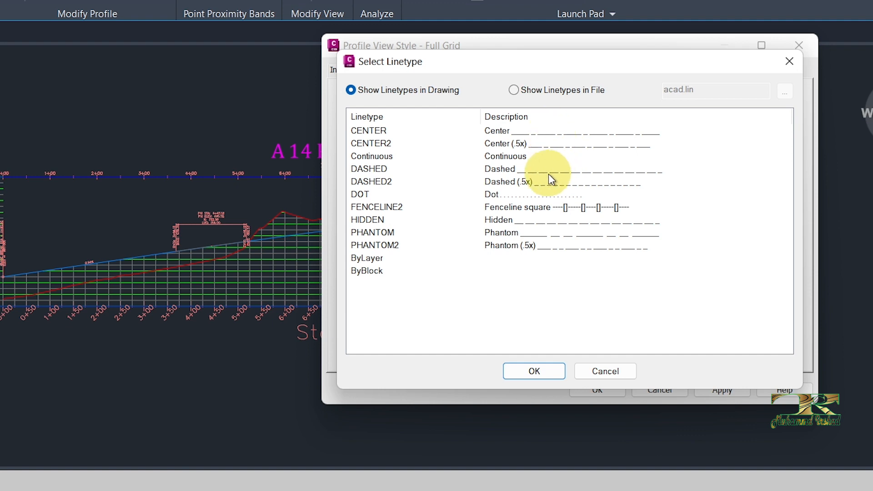
click(376, 169)
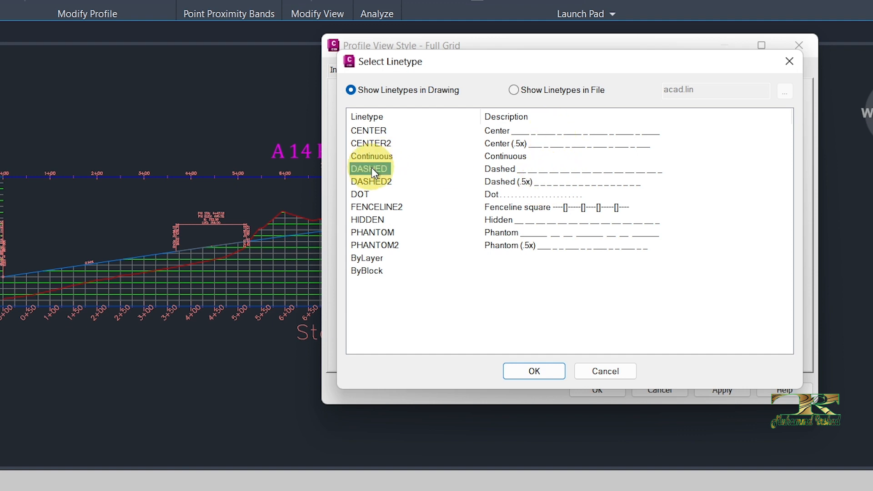
click(552, 373)
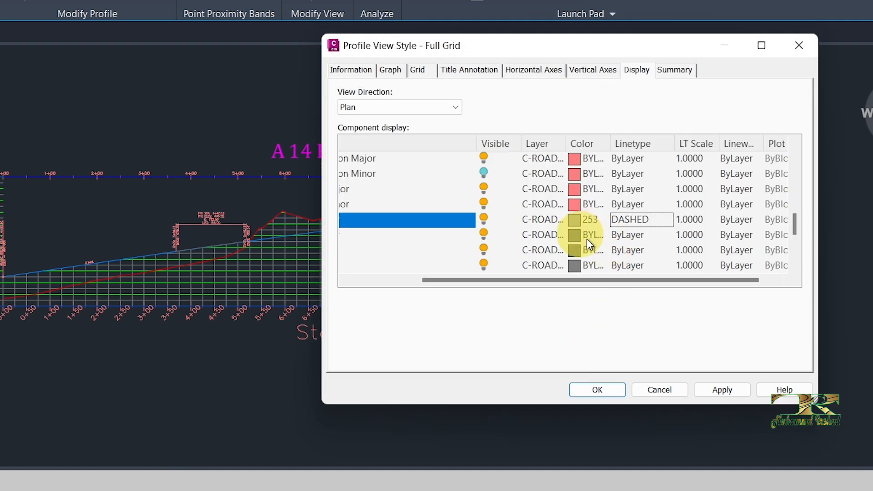
- Set the Grid Horizontal Minor, Grid Vertical Major and Grid Vertical Minor linetypes to DASHED and save the style
double_click(616, 234)
click(369, 171)
click(531, 372)
double_click(626, 249)
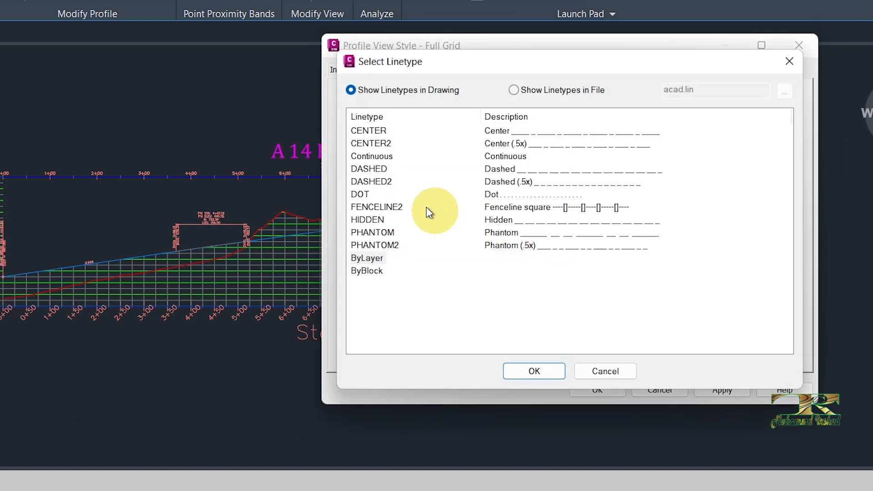
click(365, 171)
click(534, 371)
double_click(618, 268)
click(367, 169)
click(534, 371)
click(716, 390)
click(597, 389)
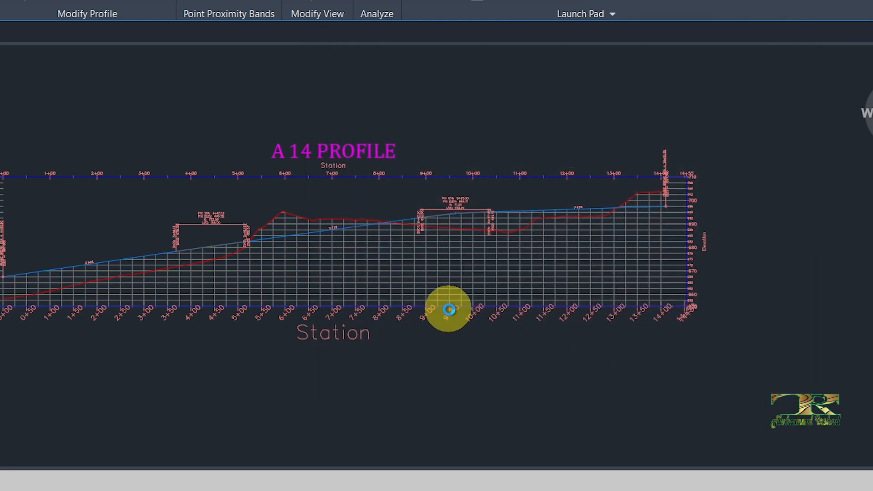
- Examine the grid lines of the A 14 profile view up close and at overview scale to judge their dash pattern
scroll(327, 272, up, 5)
scroll(313, 271, up, 8)
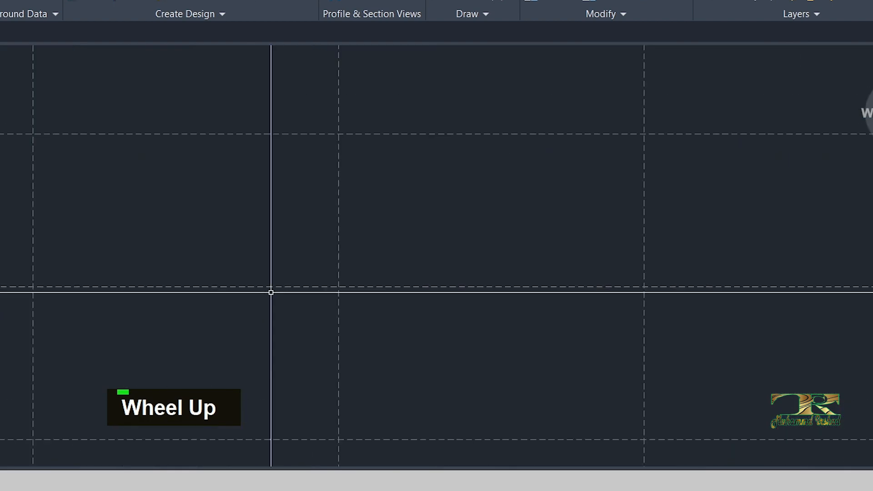
scroll(328, 249, down, 10)
scroll(328, 250, up, 1)
scroll(295, 250, up, 5)
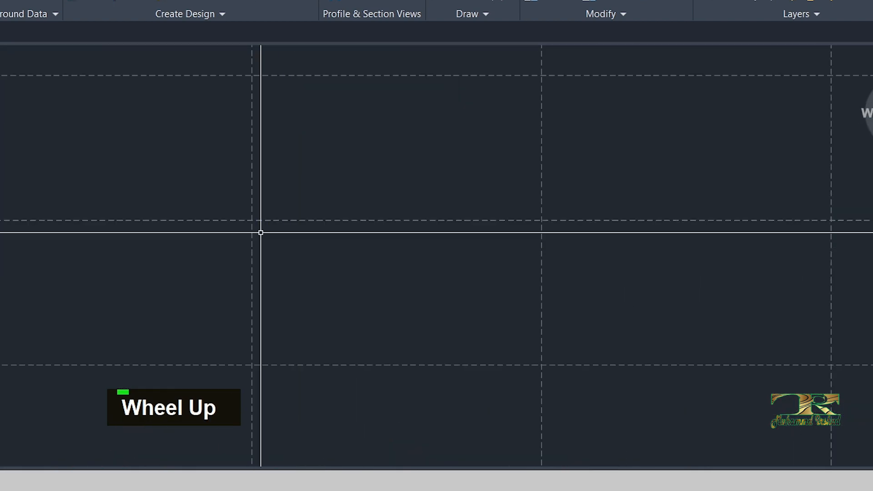
scroll(366, 224, down, 5)
scroll(331, 232, up, 5)
scroll(330, 232, down, 8)
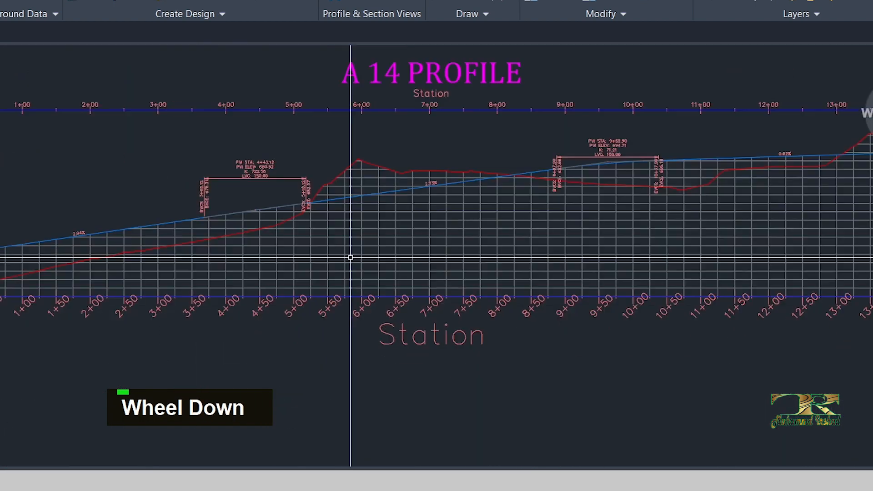
scroll(359, 253, up, 6)
- Reopen the profile view's style and set the LT Scale of Grid Horizontal Major and Grid Horizontal Minor to 10
click(362, 252)
right_click(354, 254)
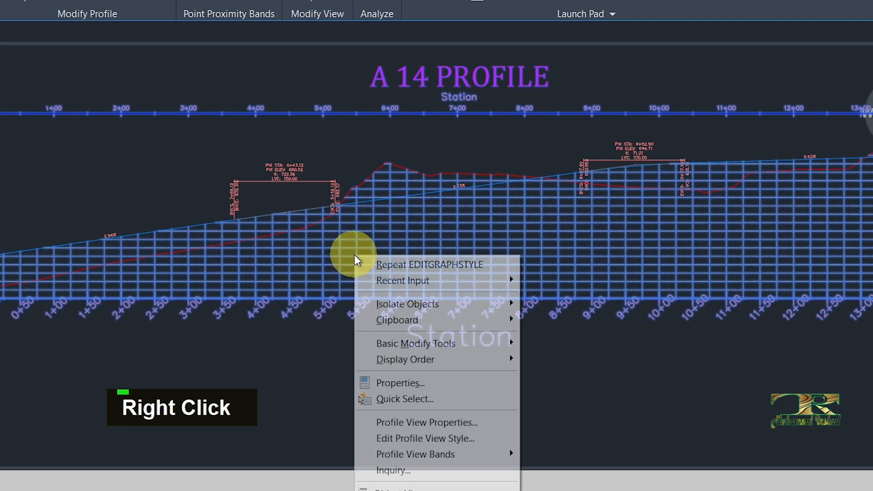
click(427, 438)
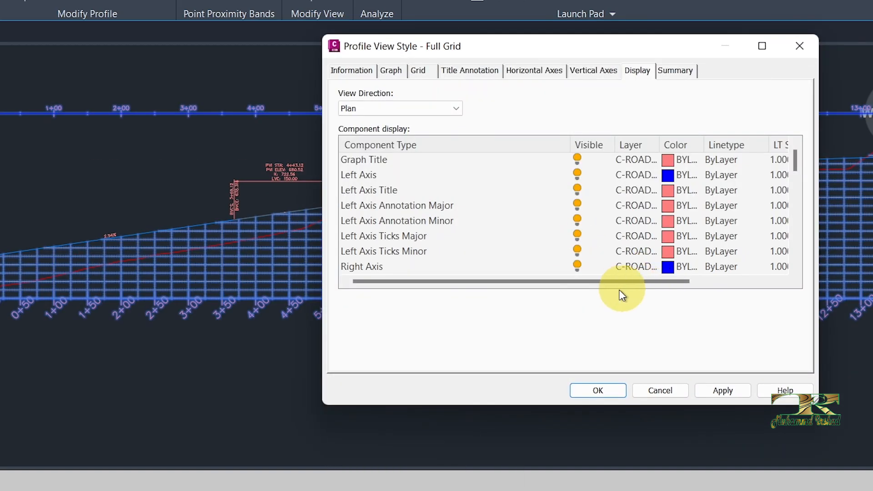
drag(607, 281, 730, 285)
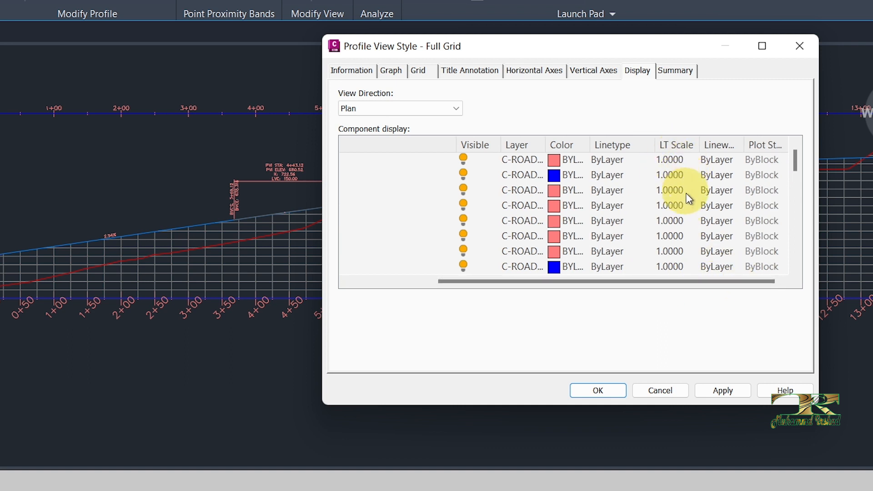
scroll(666, 239, down, 5)
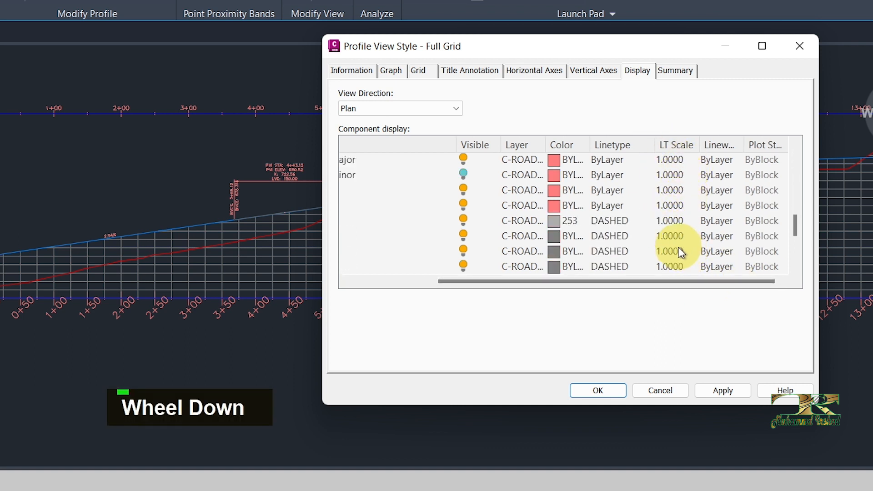
double_click(672, 176)
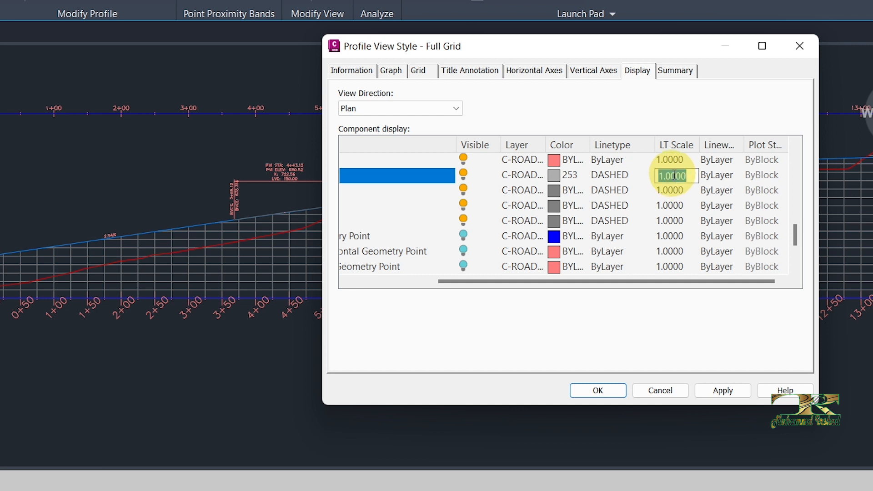
text(10)
double_click(669, 190)
text(10)
- Set the LT Scale of Grid Vertical Major, Grid Vertical Minor and the geometry point component directly below to 10, and save the style
double_click(668, 206)
text(10)
double_click(667, 220)
text(10)
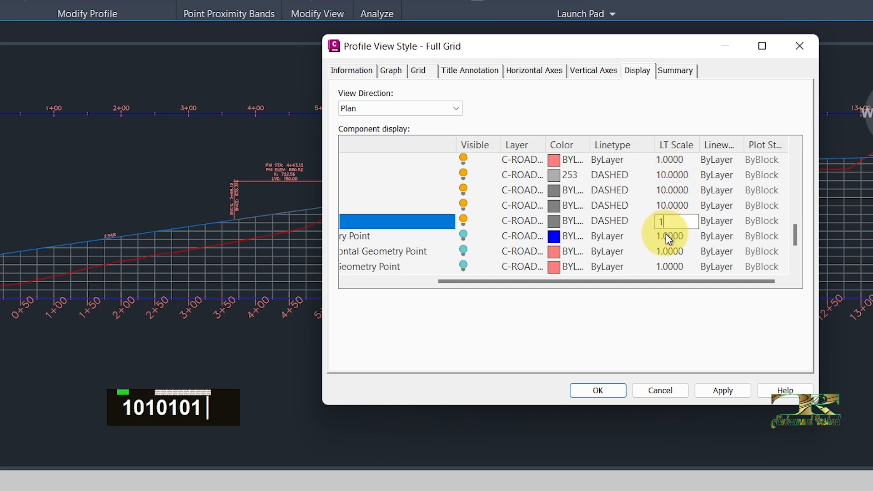
double_click(666, 236)
text(10)
click(714, 392)
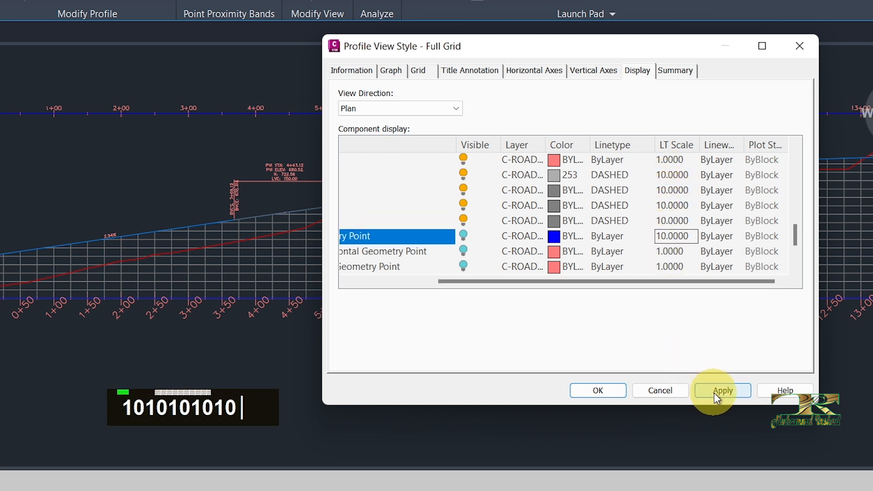
click(615, 392)
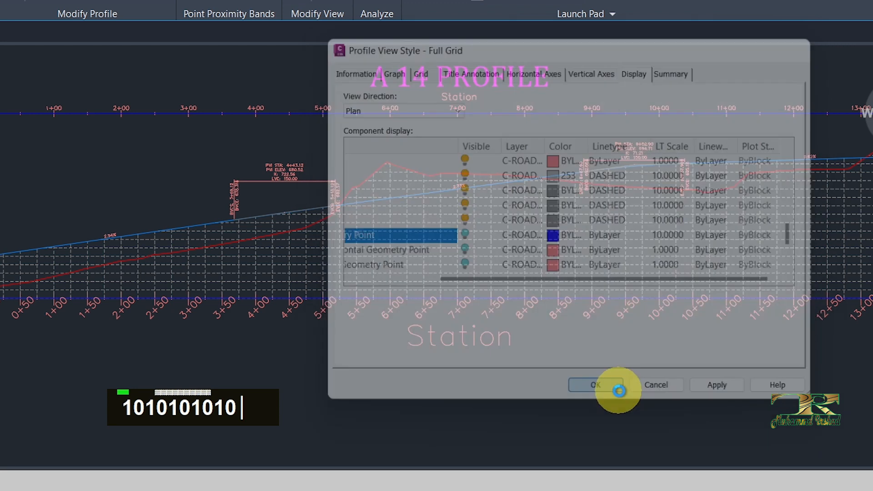
- Hide the Top Axis Annotation Major and Minor and Top Axis Ticks Major and Minor components, and save the style
middle_drag(414, 335, 386, 327)
scroll(339, 316, down, 2)
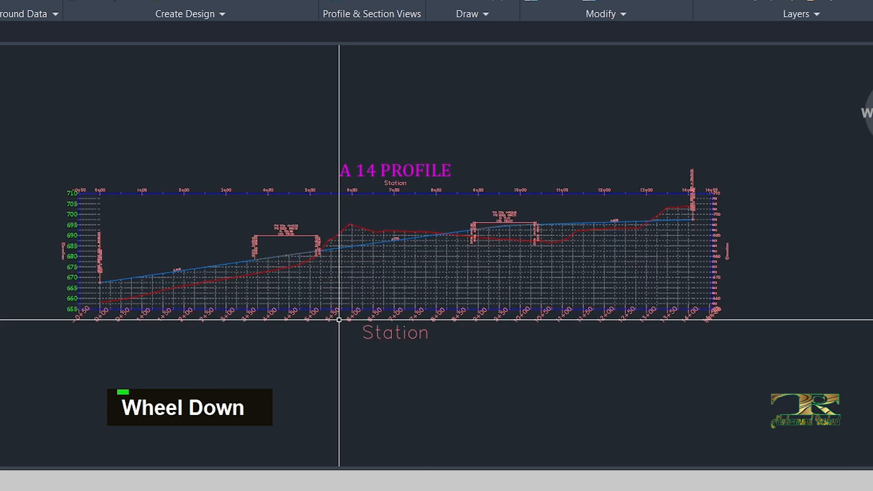
scroll(359, 313, up, 2)
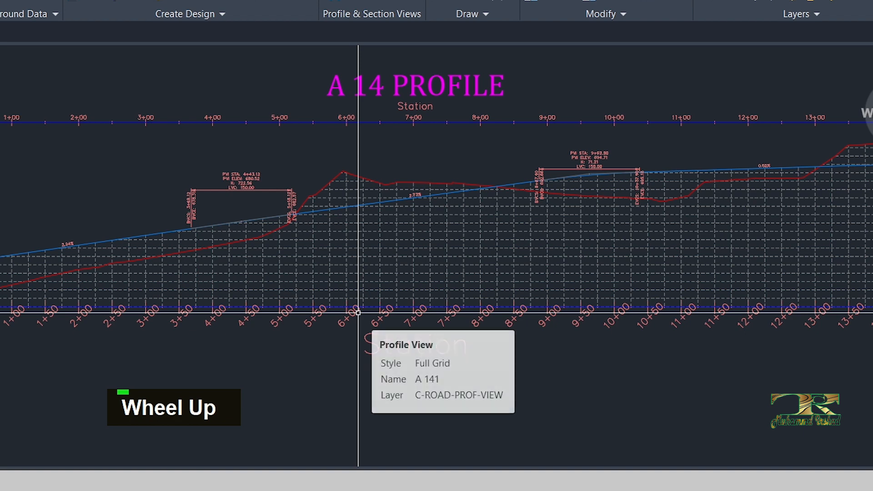
scroll(342, 279, up, 3)
scroll(359, 288, down, 3)
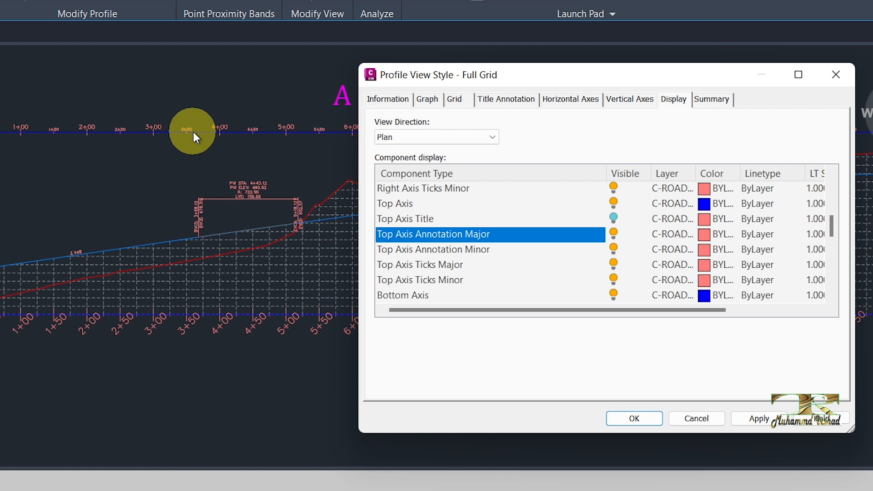
click(613, 234)
click(615, 250)
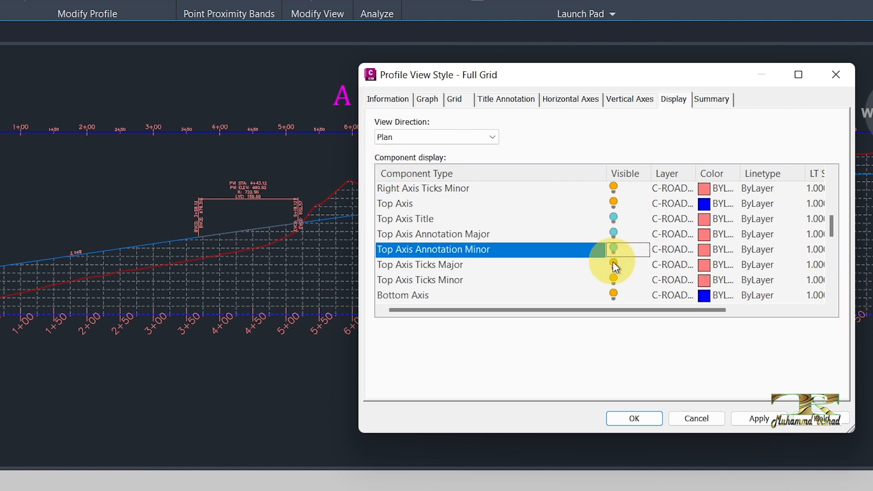
click(614, 235)
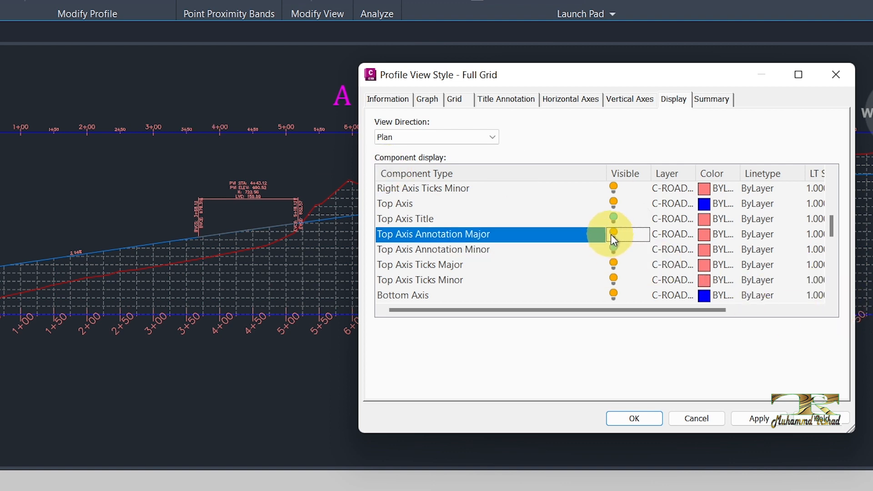
click(612, 246)
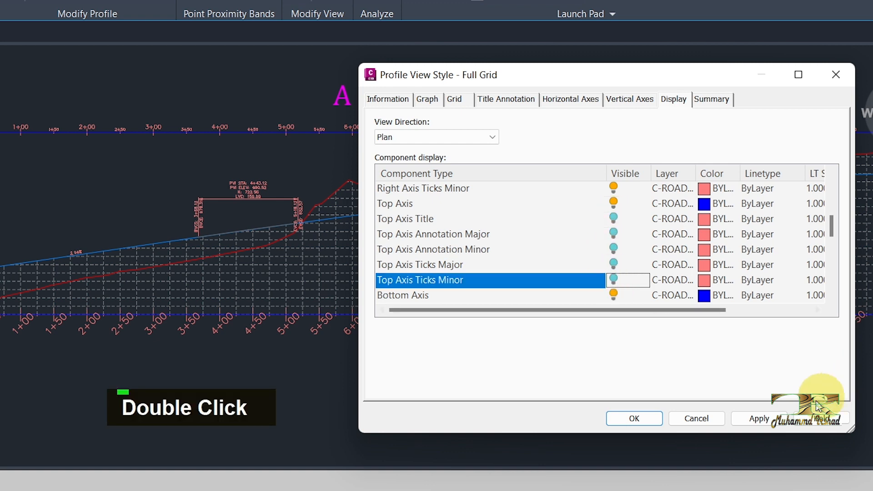
click(758, 418)
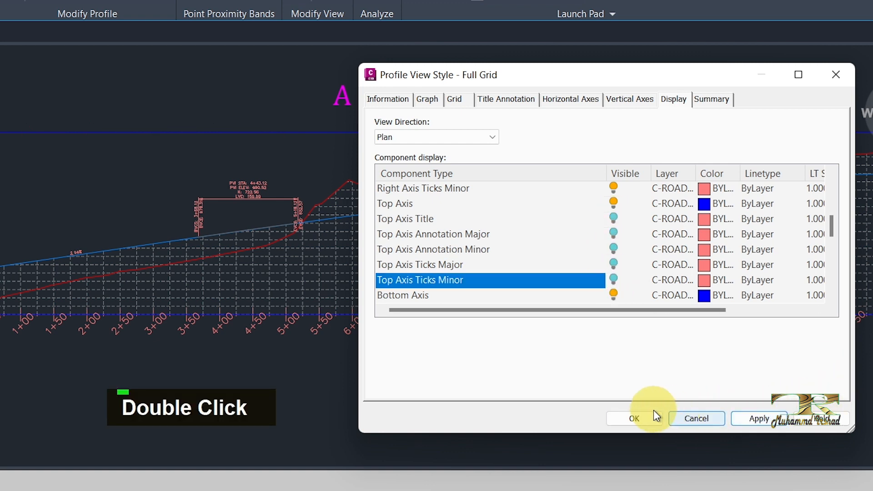
click(635, 418)
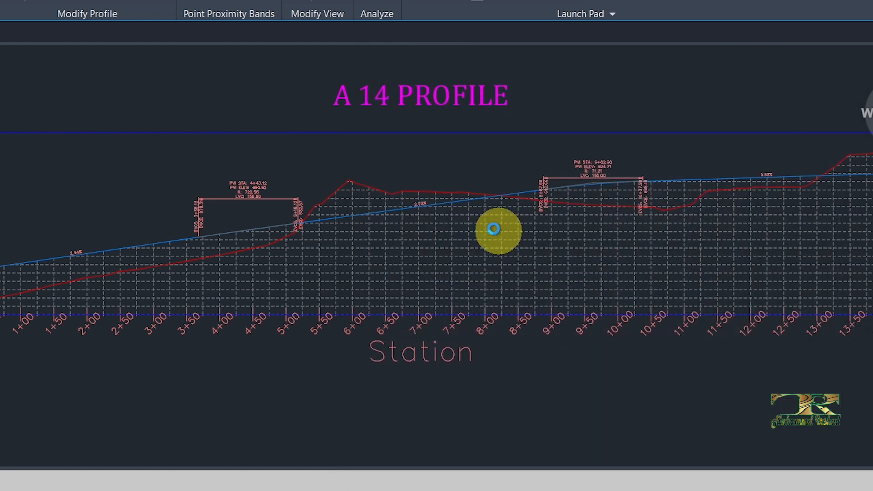
- Examine the restyled A 14 profile view, checking its title, top axis, dashed grid and station labels
middle_click(362, 231)
middle_drag(362, 231, 229, 230)
scroll(482, 150, down, 2)
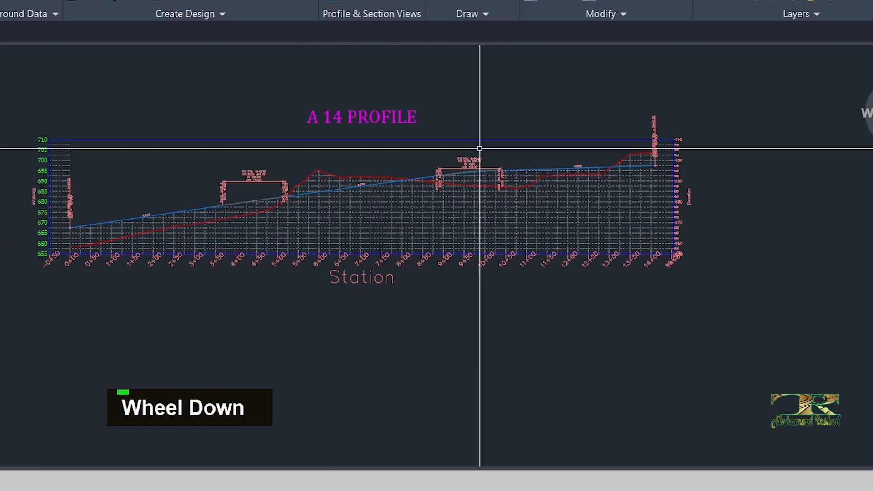
scroll(377, 226, up, 2)
middle_drag(368, 164, 396, 345)
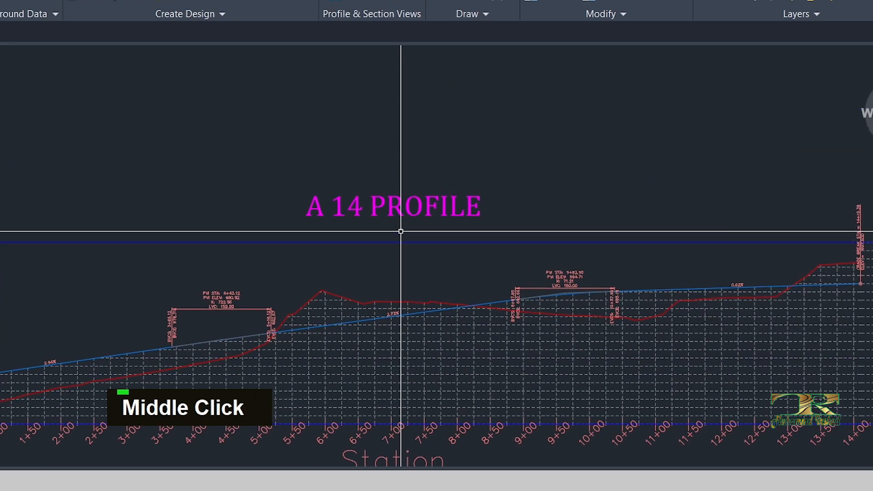
scroll(398, 204, down, 2)
scroll(395, 311, up, 2)
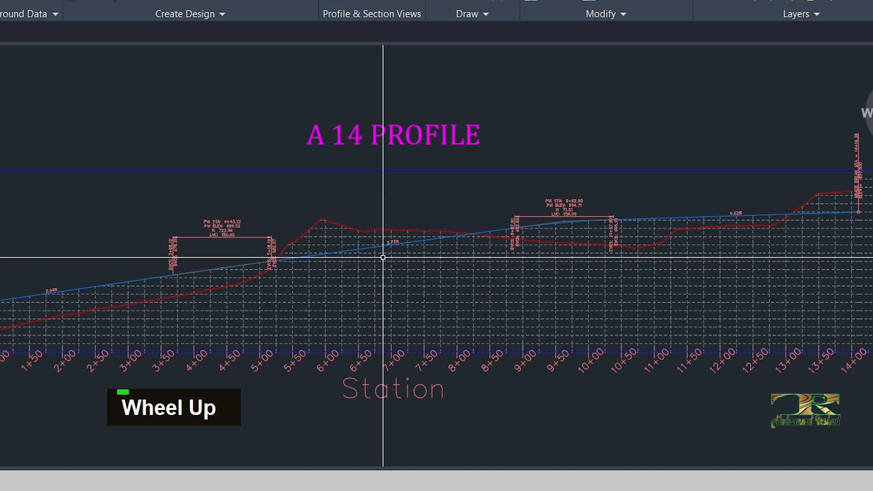
middle_drag(394, 273, 389, 228)
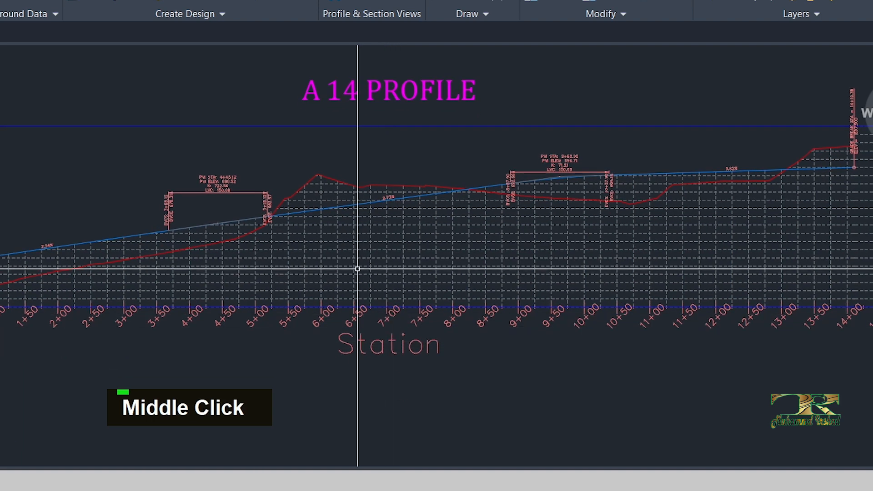
middle_drag(357, 269, 326, 262)
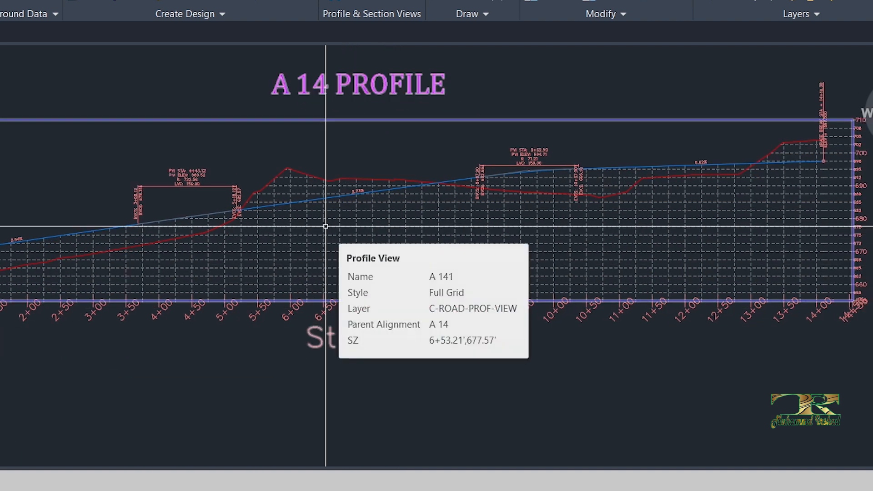